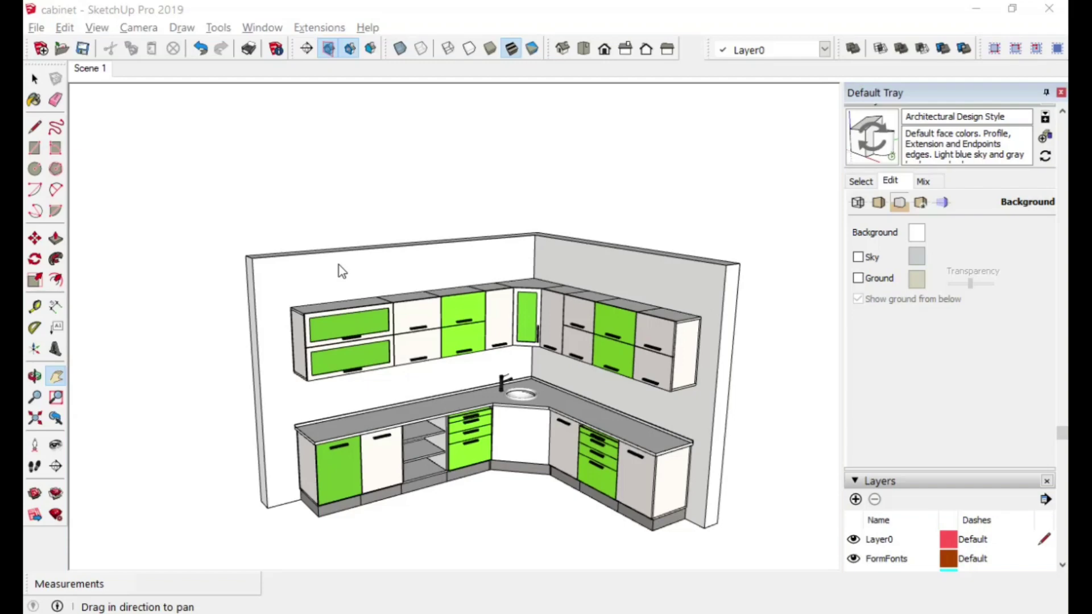
Step: Pan and orbit to a higher view, then start a 0.730 m square on the floor before the base cabinets
left_click_drag(338, 270, 314, 214)
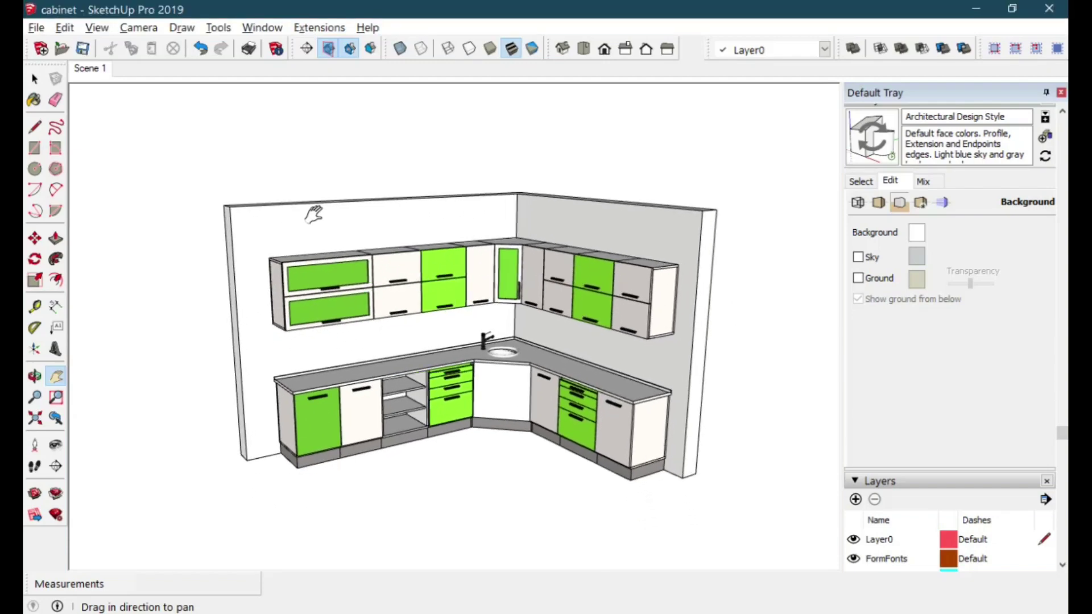
key("o")
left_click_drag(312, 261, 399, 343)
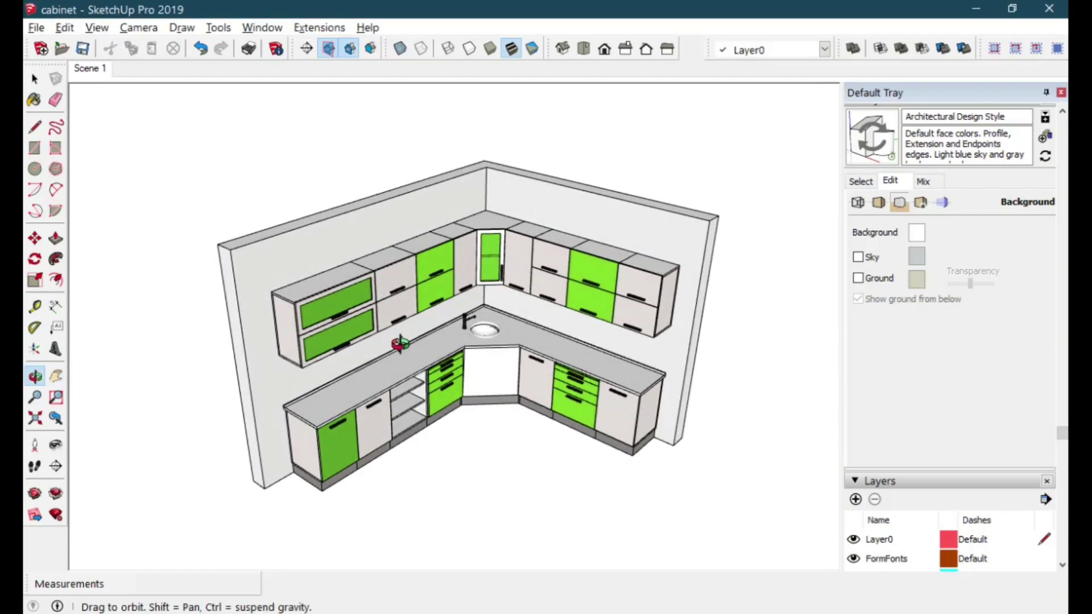
key("space")
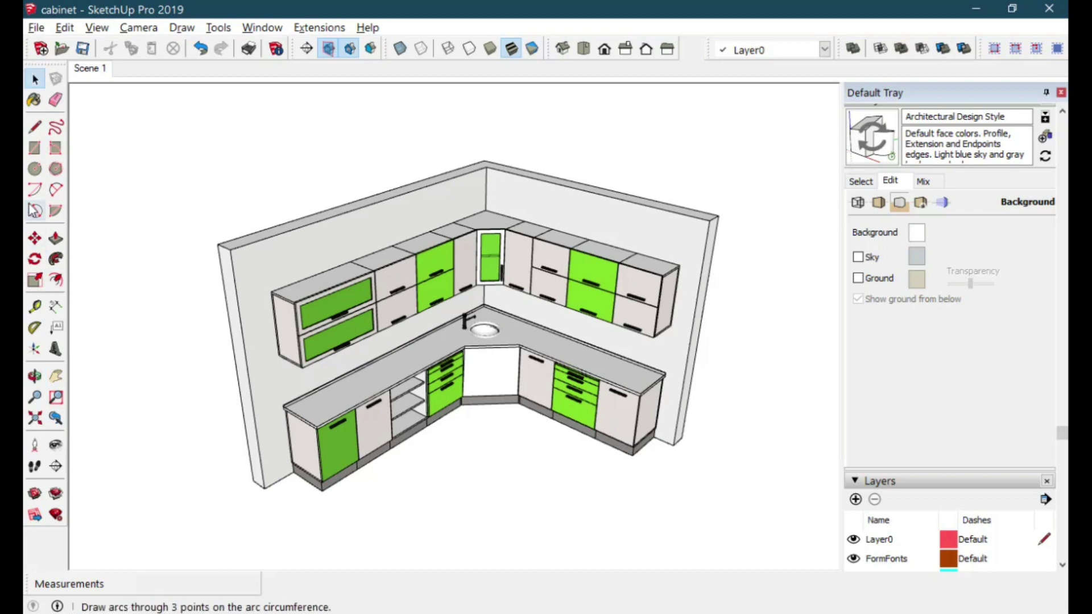
left_click(35, 149)
left_click(454, 472)
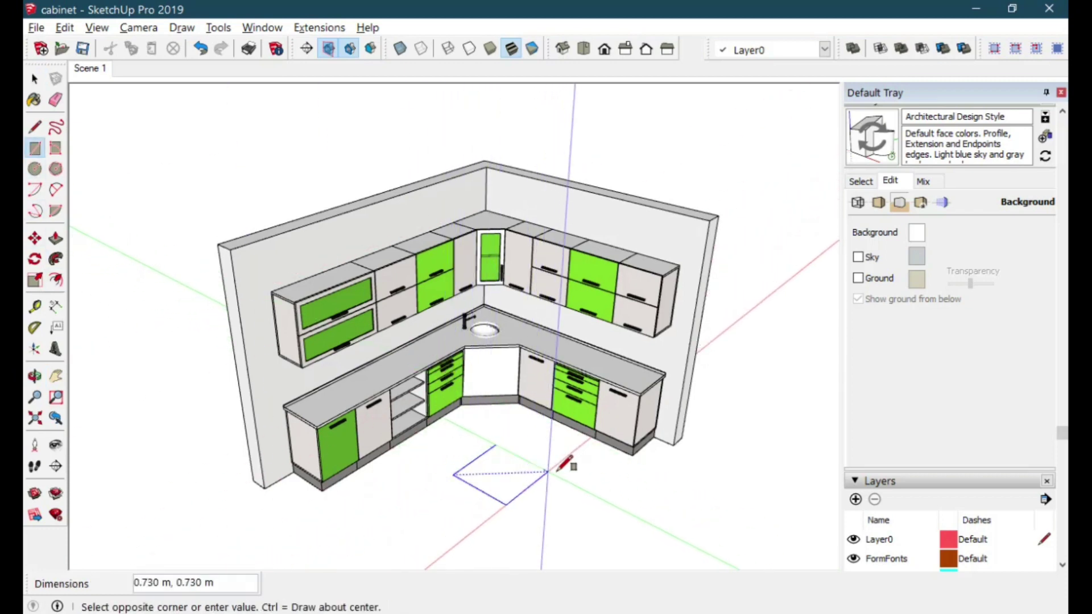
Step: Complete the 0.730 m floor square and pull it up into a box
left_click(566, 471)
scroll(569, 489, "up", 5)
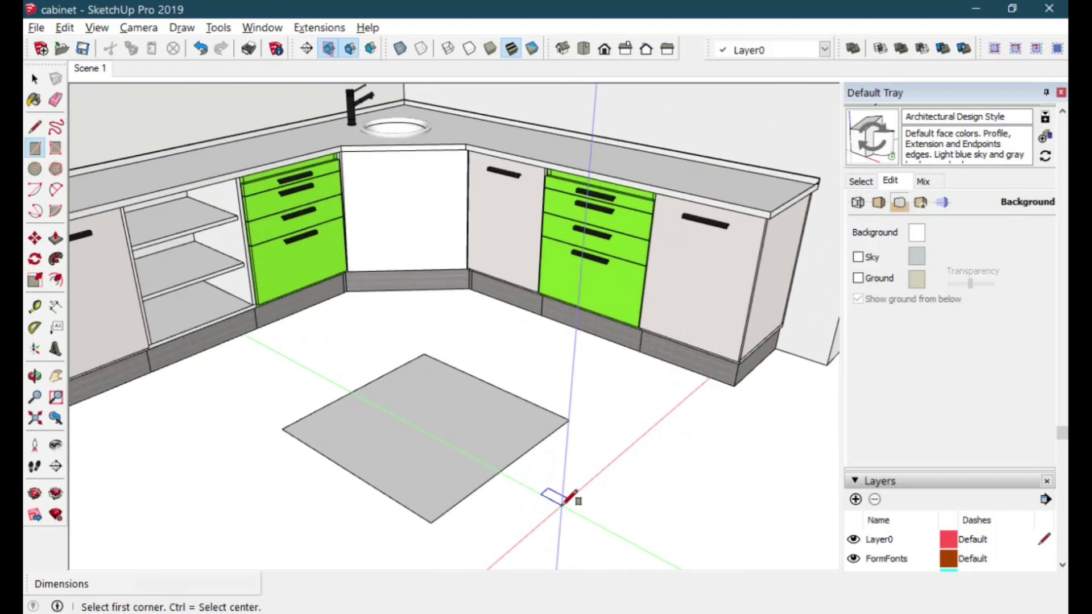
key("p")
left_click_drag(462, 480, 451, 360)
Step: Draw a 0.400 m square on the box's face and push it in as a 0.330 m recess
key("r")
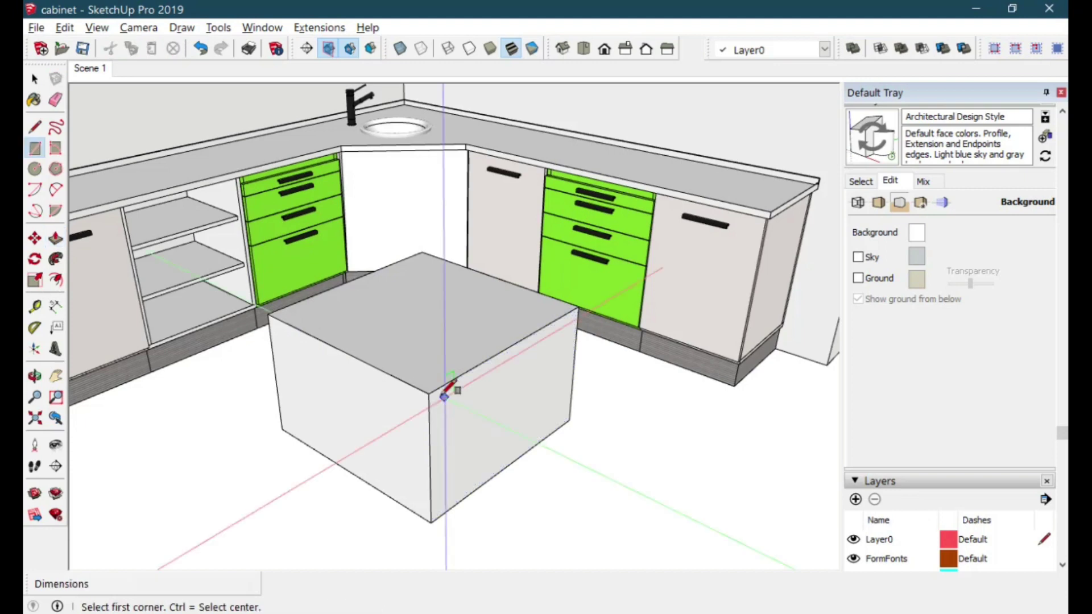
left_click(428, 393)
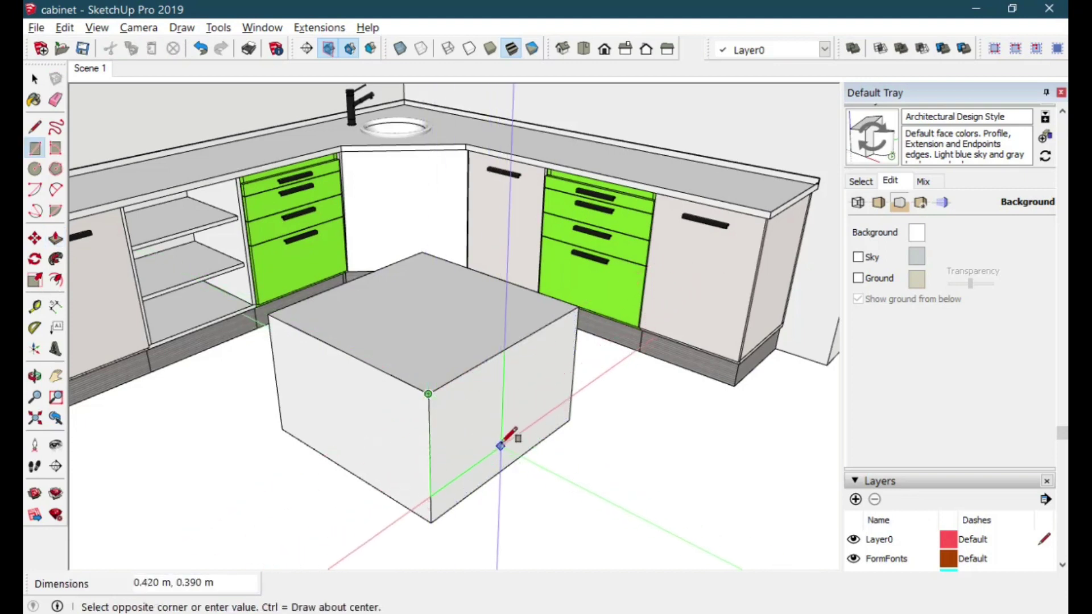
left_click(503, 441)
type("w")
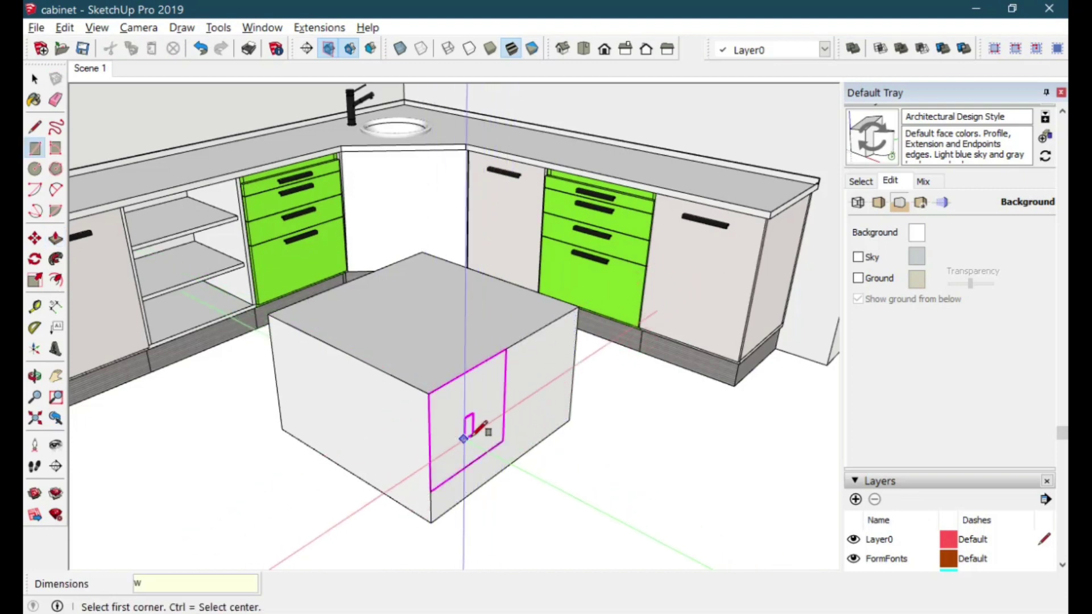
type("p")
left_click_drag(464, 439, 384, 407)
Step: Draw a small rectangle inside the recess and pull it out into a 0.400 m bar
key("r")
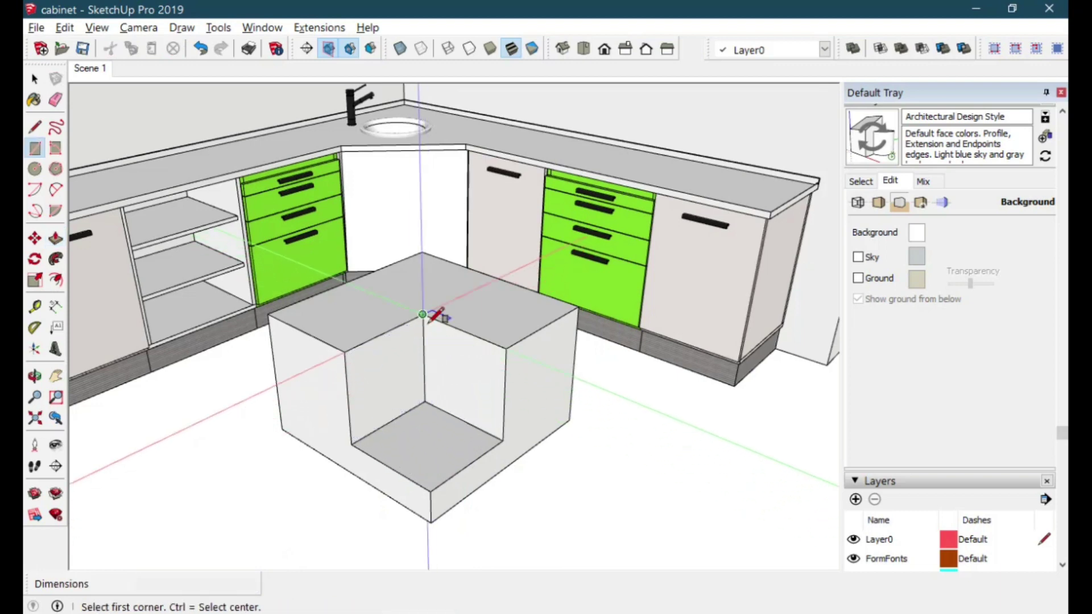
left_click(449, 335)
left_click(478, 392)
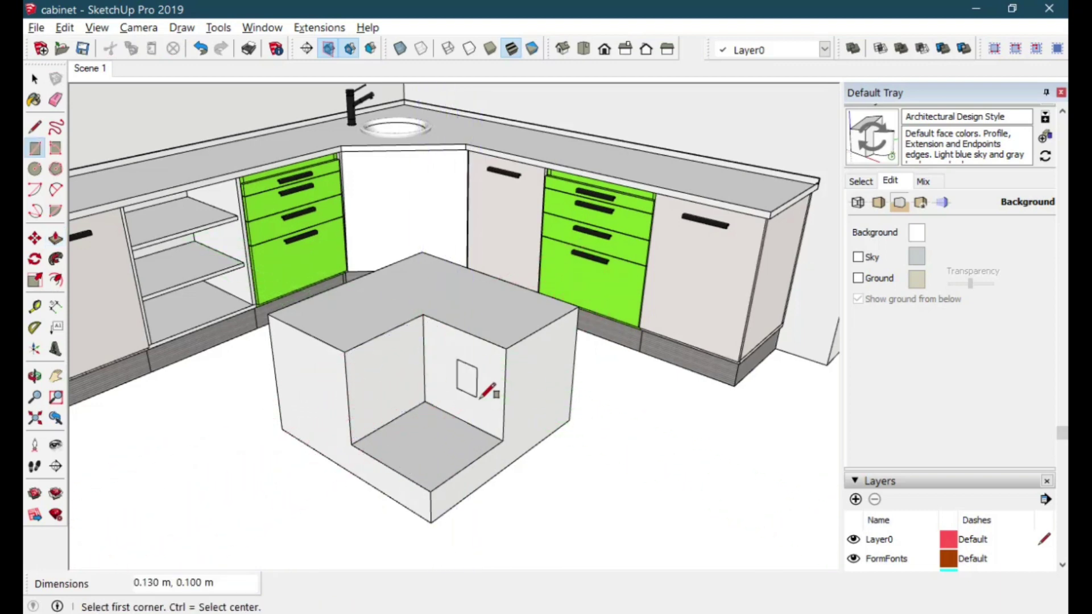
key("p")
left_click(471, 388)
left_click_drag(471, 388, 429, 424)
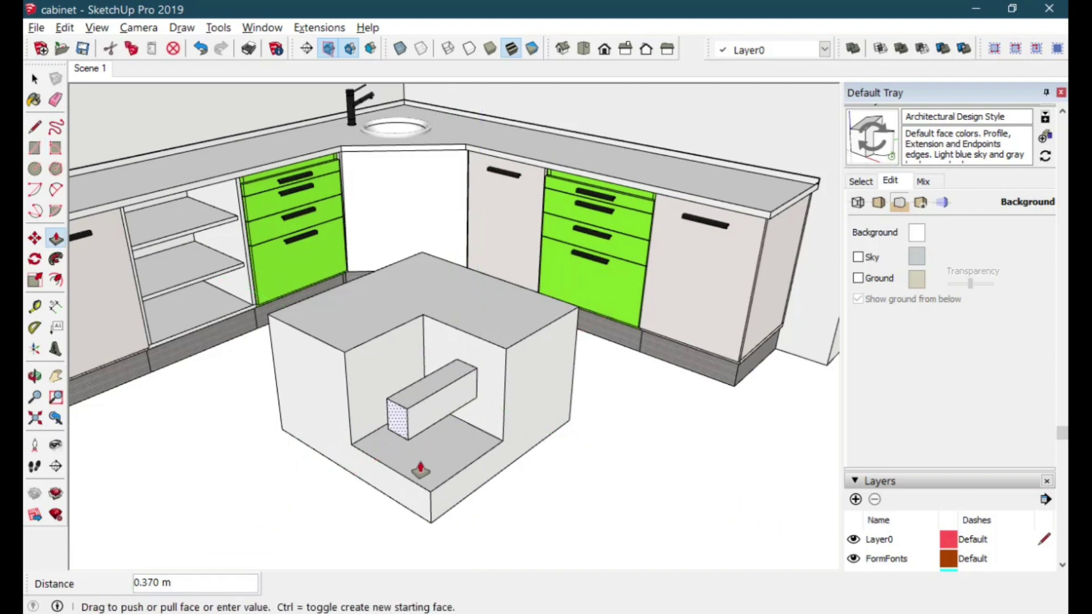
left_click(433, 490)
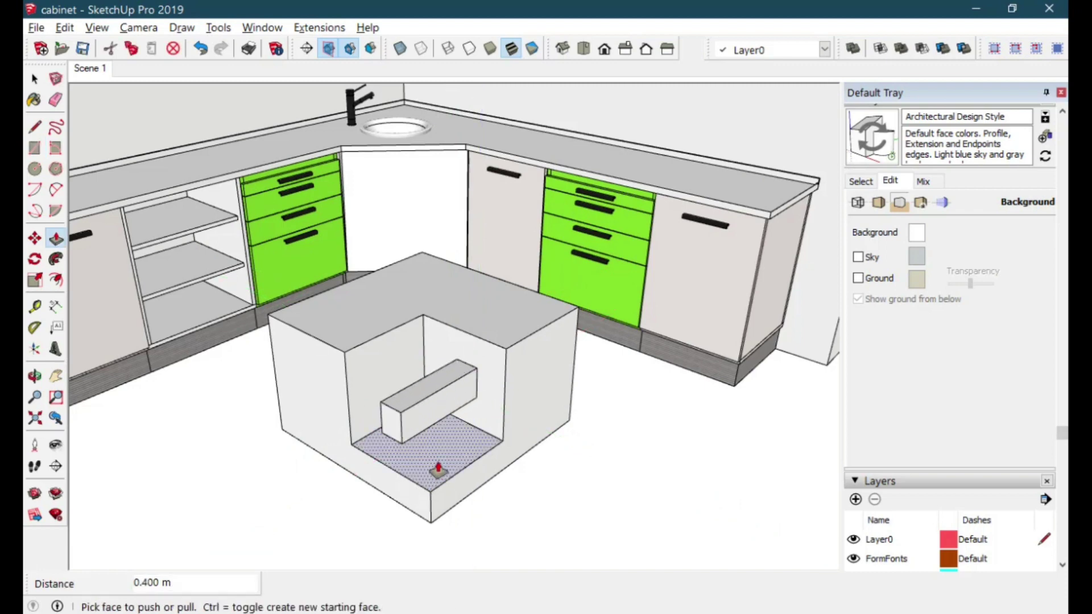
Step: Draw a 0.130 m square on the bar's end and extend it 0.600 m forward
key("r")
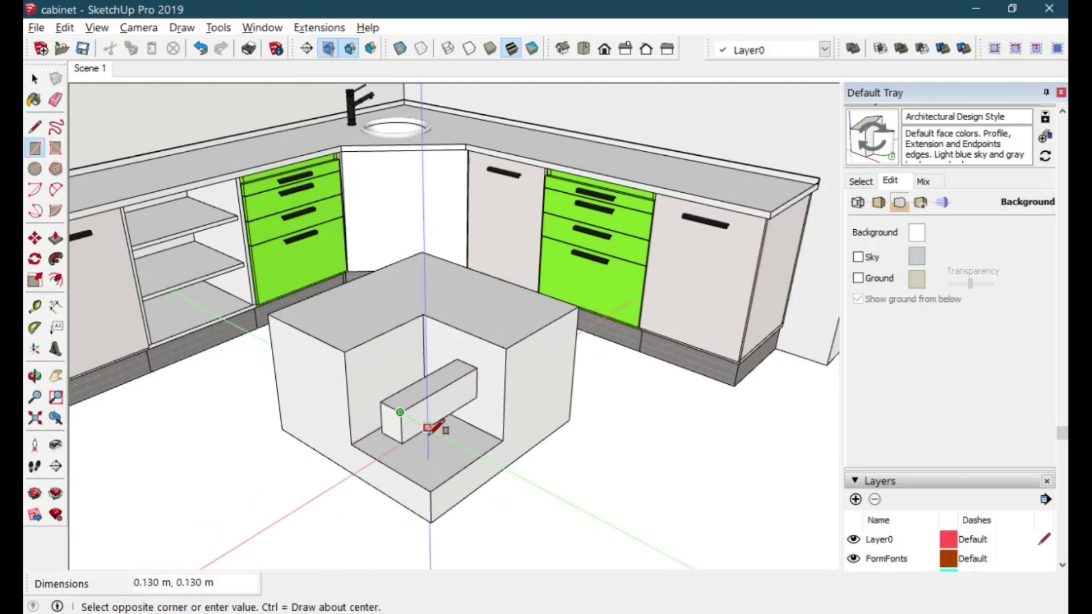
key("Escape")
left_click(402, 443)
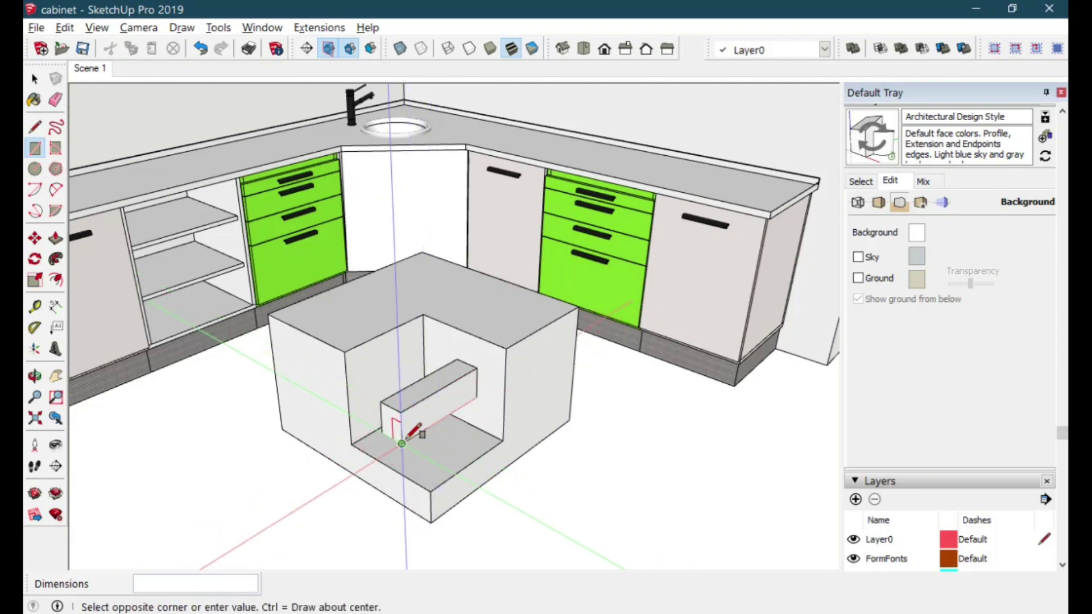
left_click(430, 392)
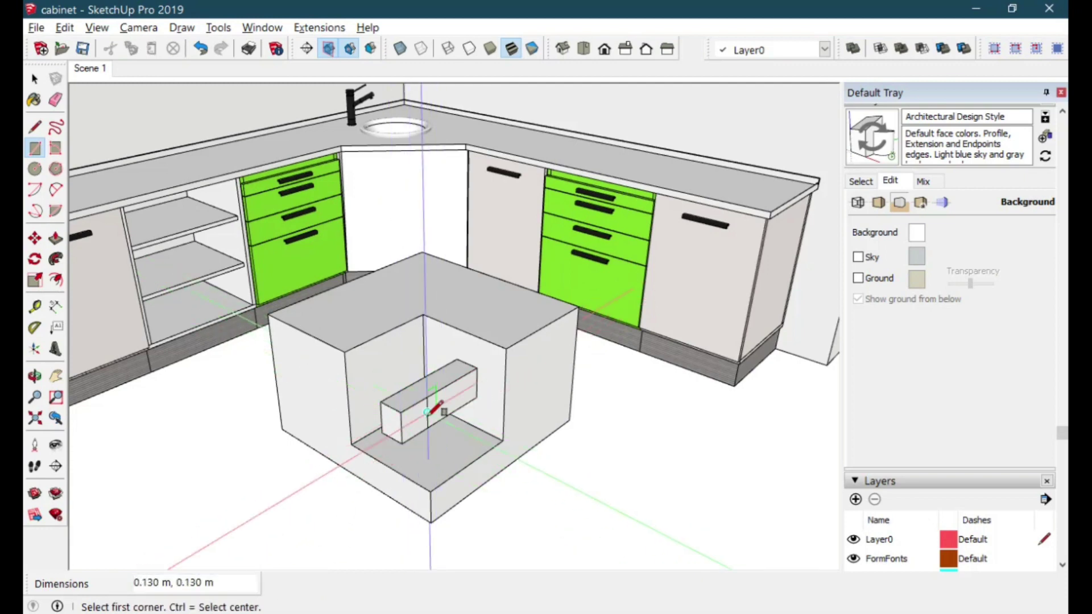
key("p")
left_click_drag(419, 417, 569, 484)
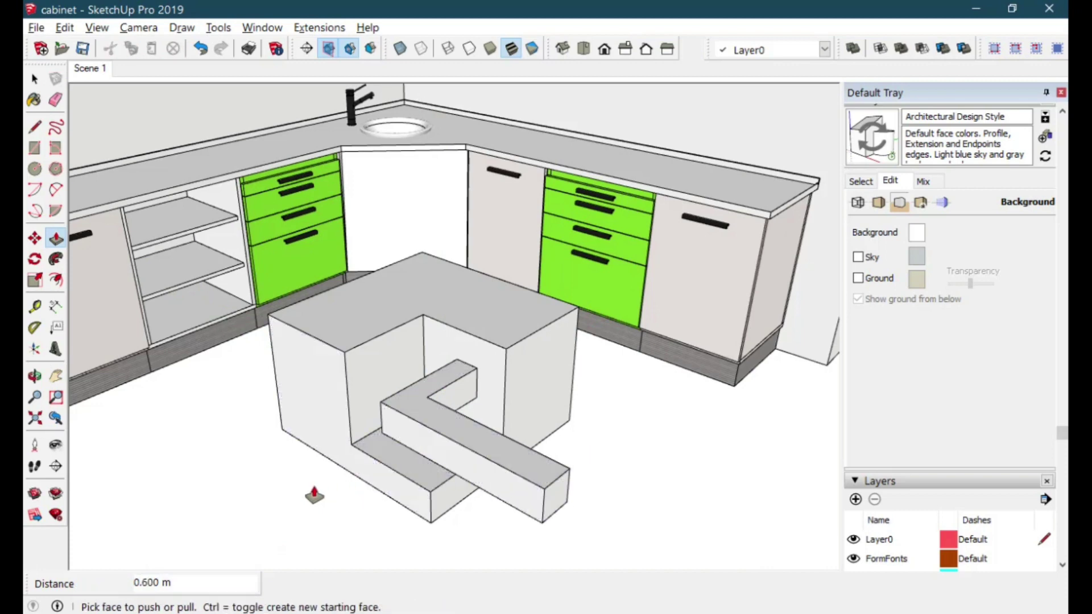
Step: Paint the box's left face with a purple material from the colour wheel
key("b")
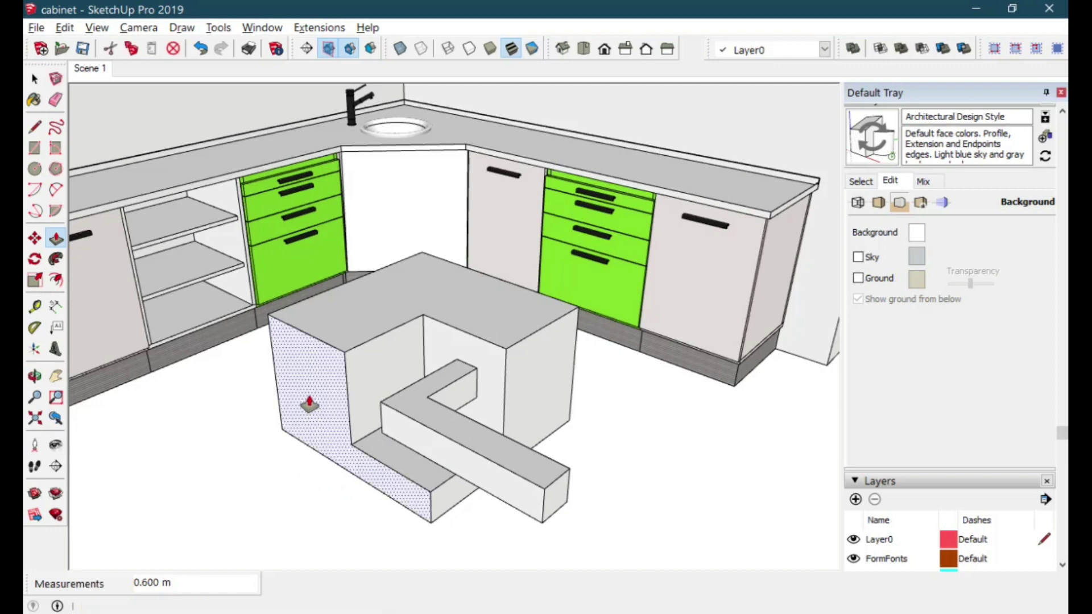
left_click(884, 291)
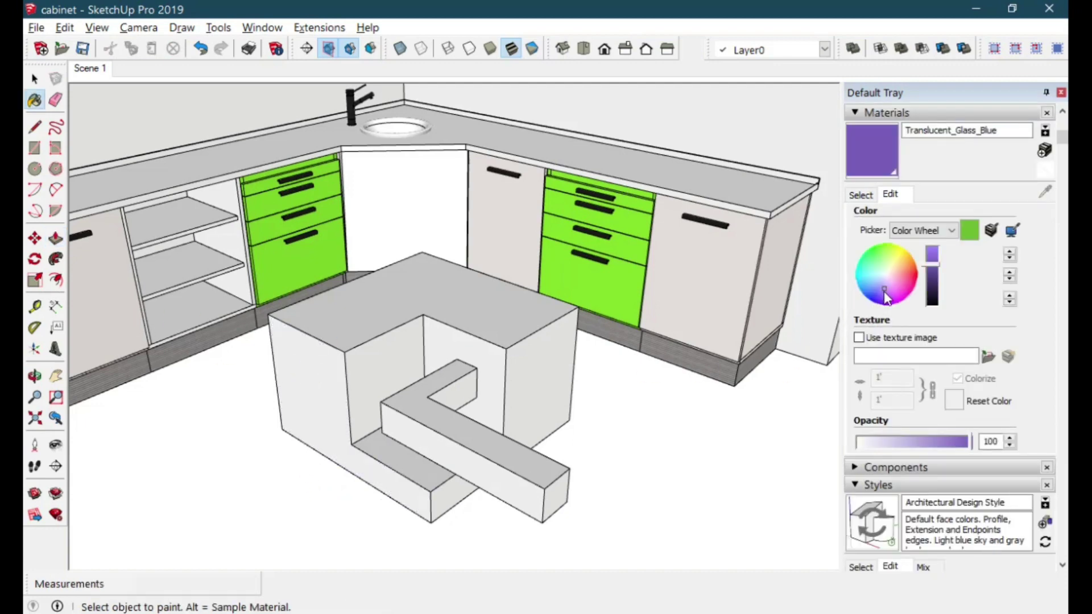
left_click(304, 404)
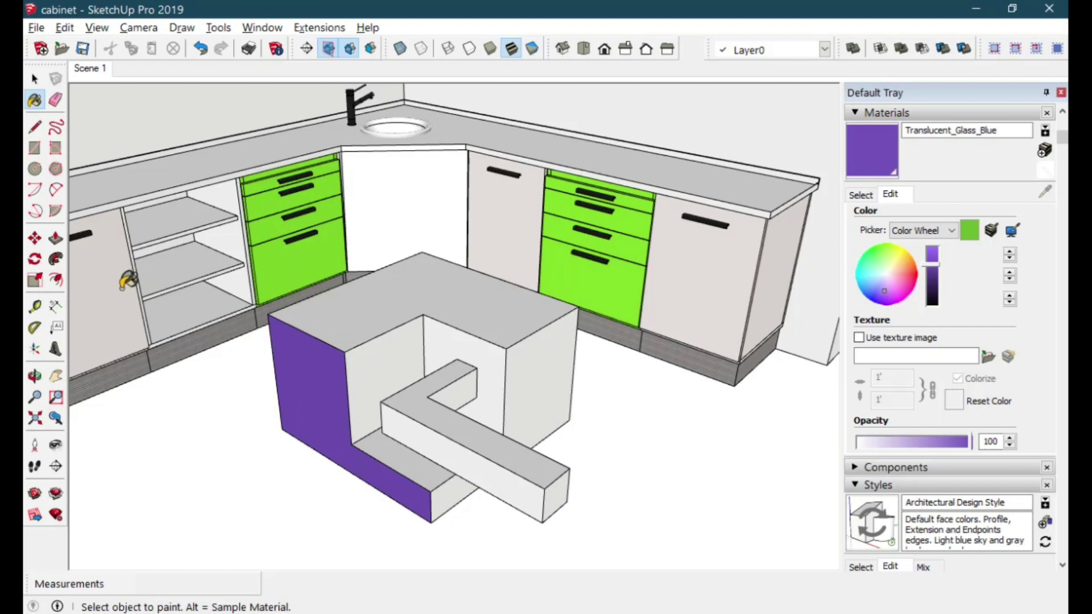
Step: Draw a circle on the box top and raise it into a short cylinder
left_click(35, 169)
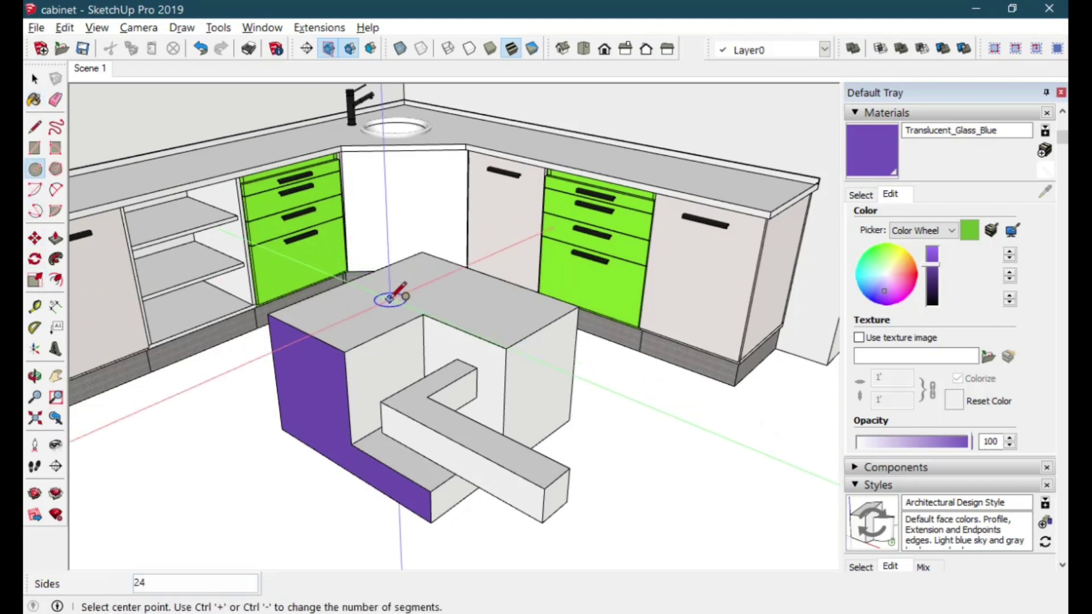
left_click(385, 298)
left_click(416, 297)
key("p")
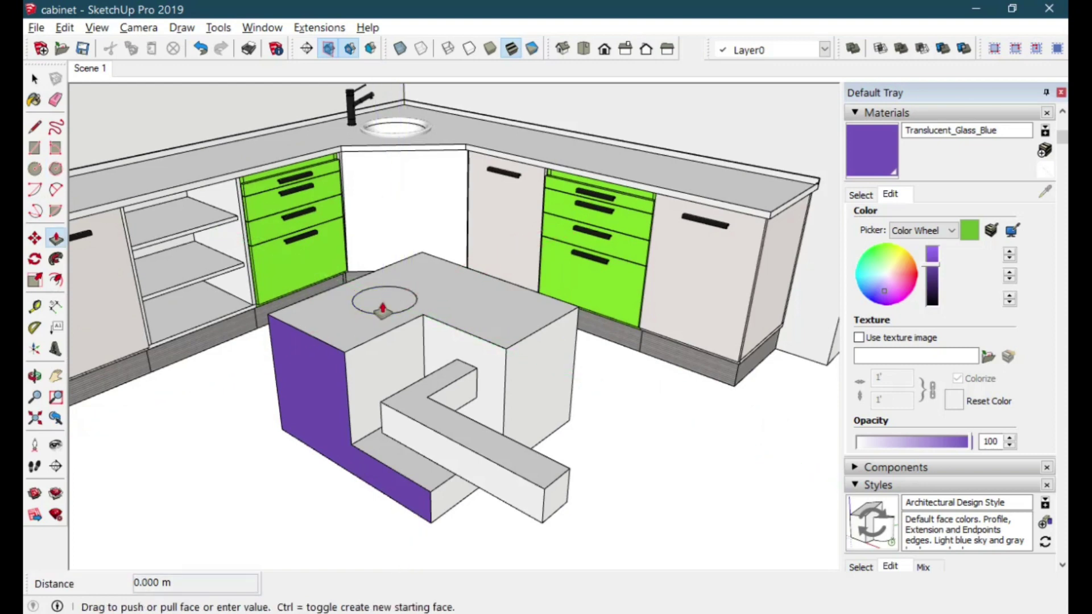
left_click(384, 298)
left_click(378, 275)
key("space")
scroll(446, 339, "down", 3)
scroll(360, 385, "down", 2)
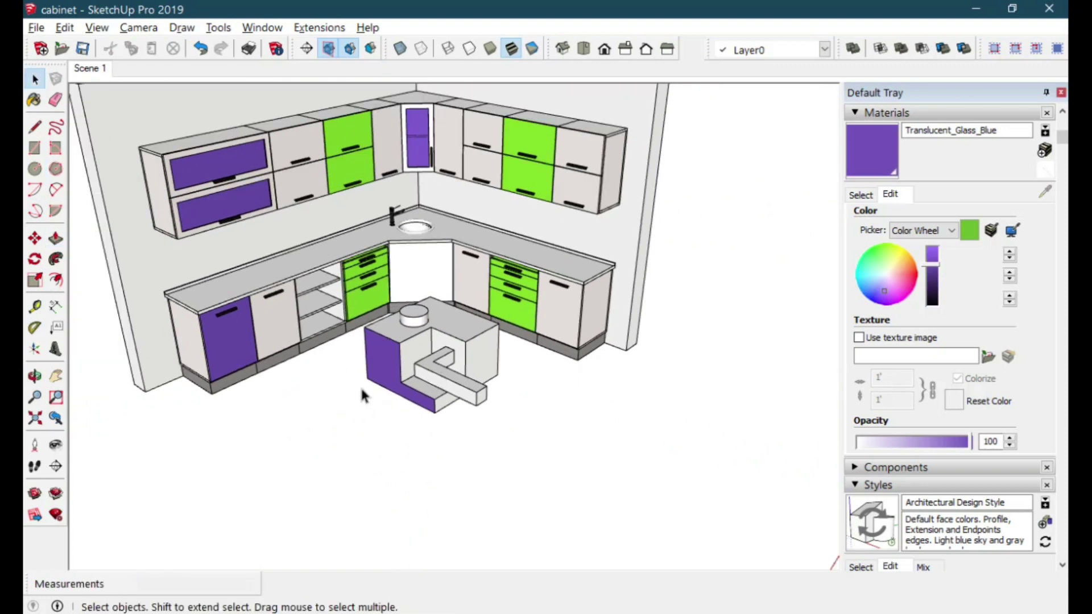
scroll(195, 375, "up", 5)
Step: Explode the lower-left purple cabinet group into loose geometry
key("p")
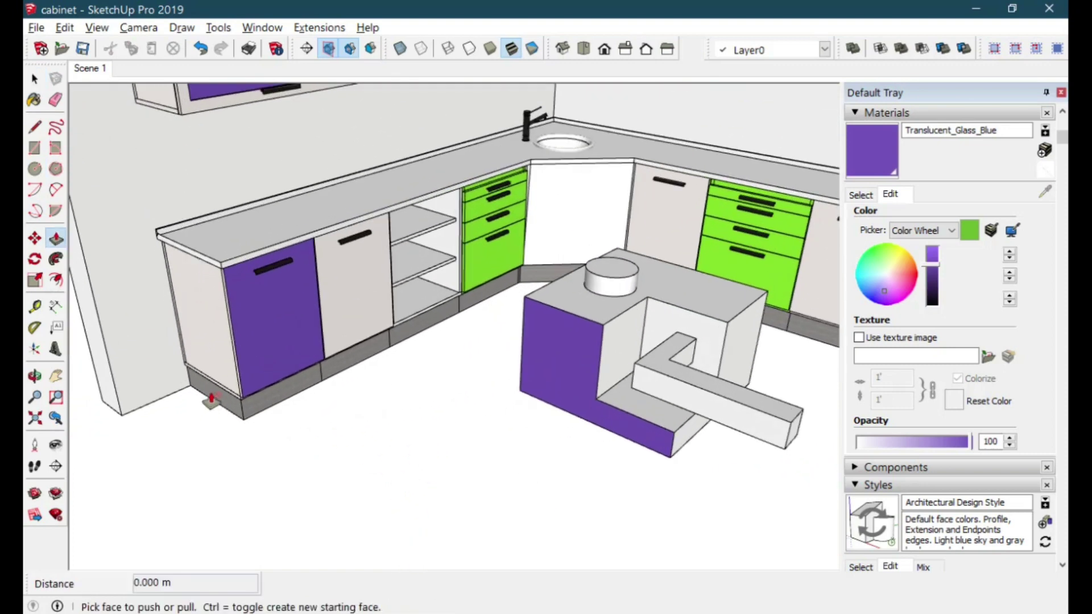
key("space")
left_click(220, 405)
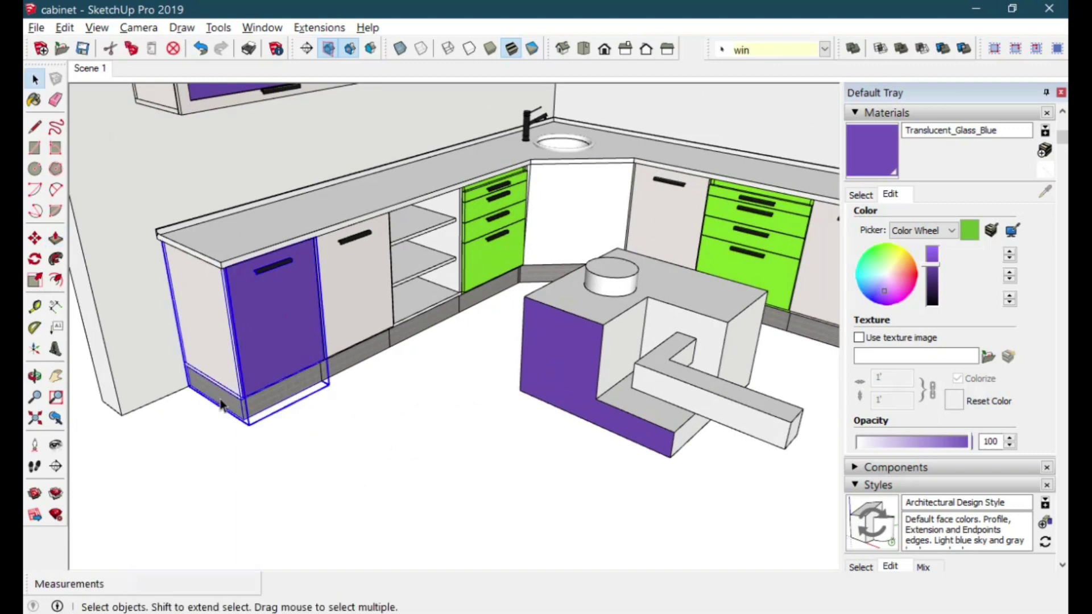
key("x")
left_click(206, 422)
Step: Pull the left wall's end face outward to extend it
key("p")
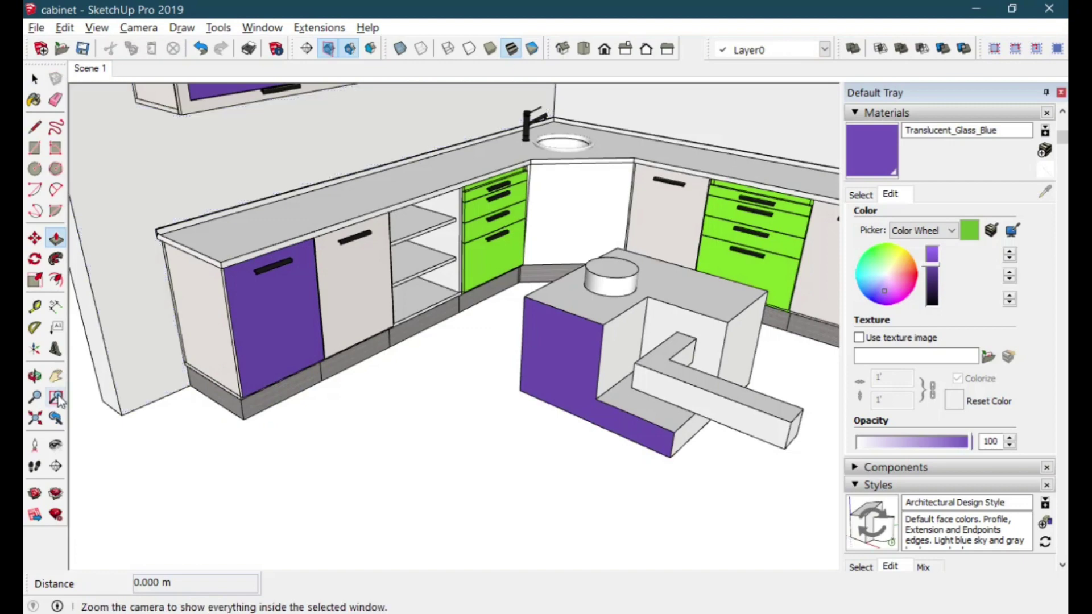
left_click_drag(109, 403, 81, 430)
scroll(195, 402, "down", 5)
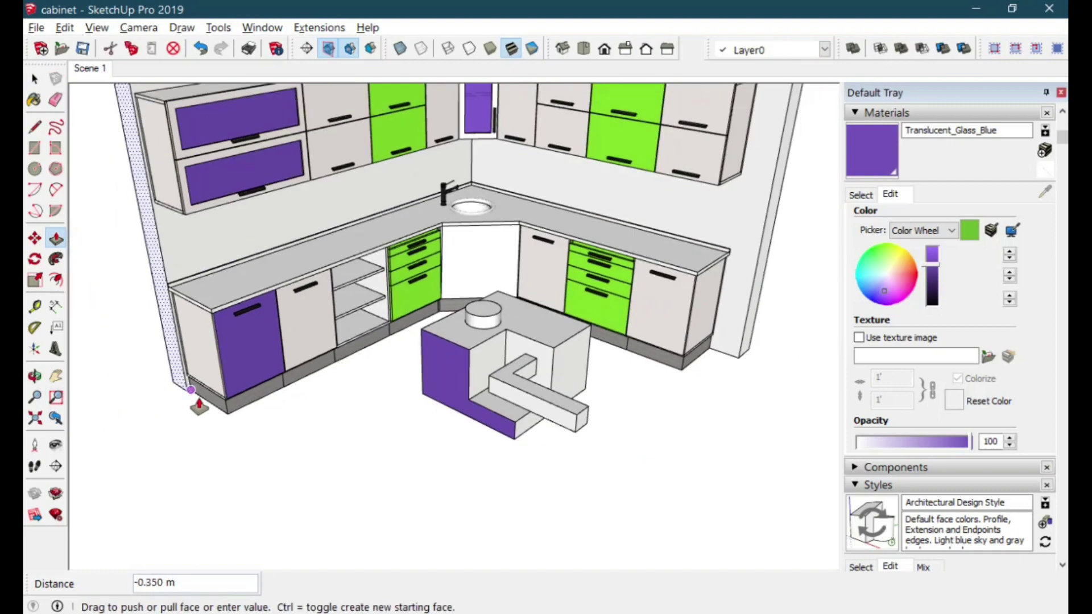
left_click(119, 472)
key("h")
left_click_drag(186, 425, 310, 446)
Step: Push a wall rectangle in as a 0.450 m niche, then undo the block protruding behind the wall
key("r")
left_click(230, 309)
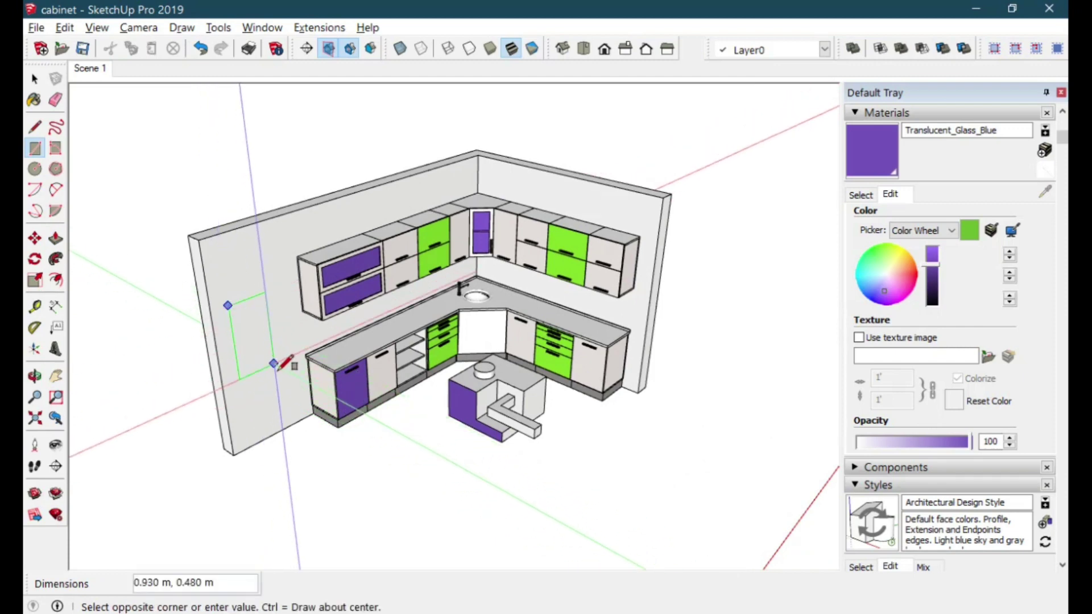
left_click(288, 386)
key("p")
left_click_drag(266, 363, 256, 356)
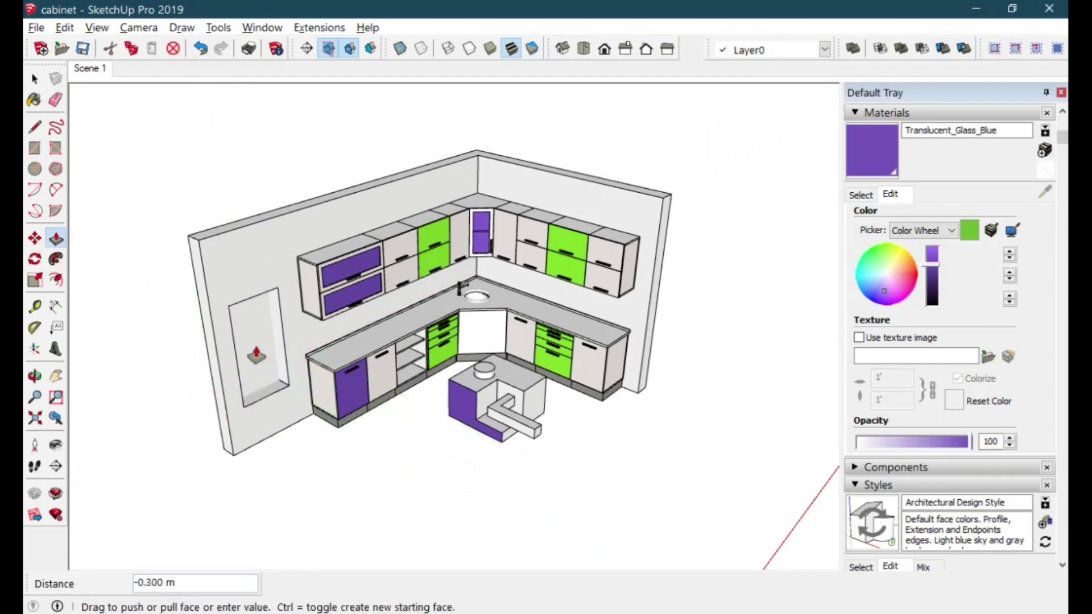
left_click(251, 348)
middle_click_drag(241, 468, 618, 380)
key("ctrl+z")
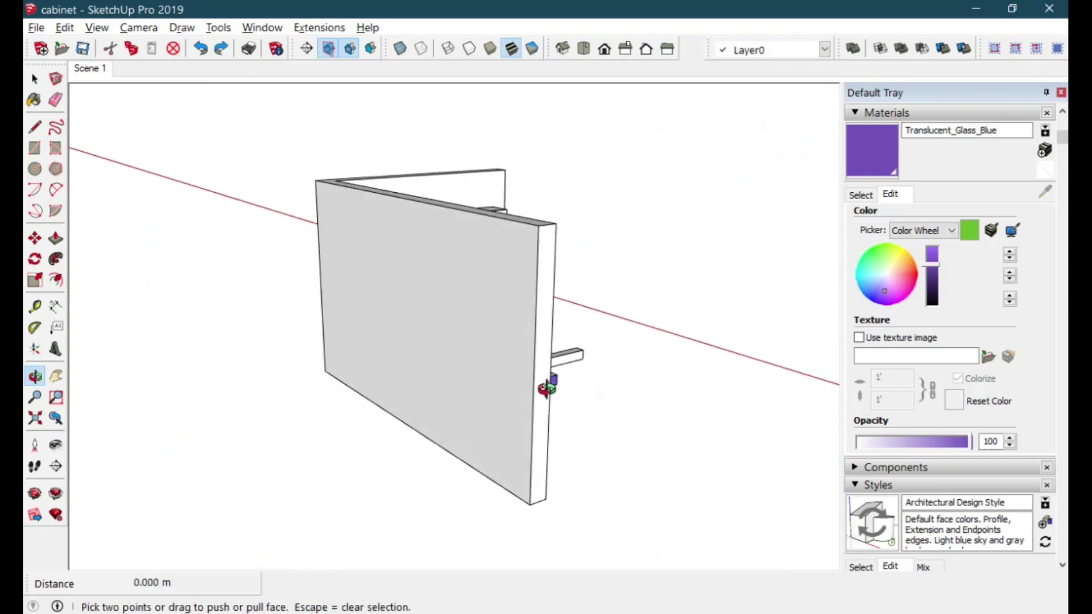
Step: Outline a window rectangle on the left wall face and push it in -0.200 m
key("r")
left_click(464, 312)
left_click(517, 394)
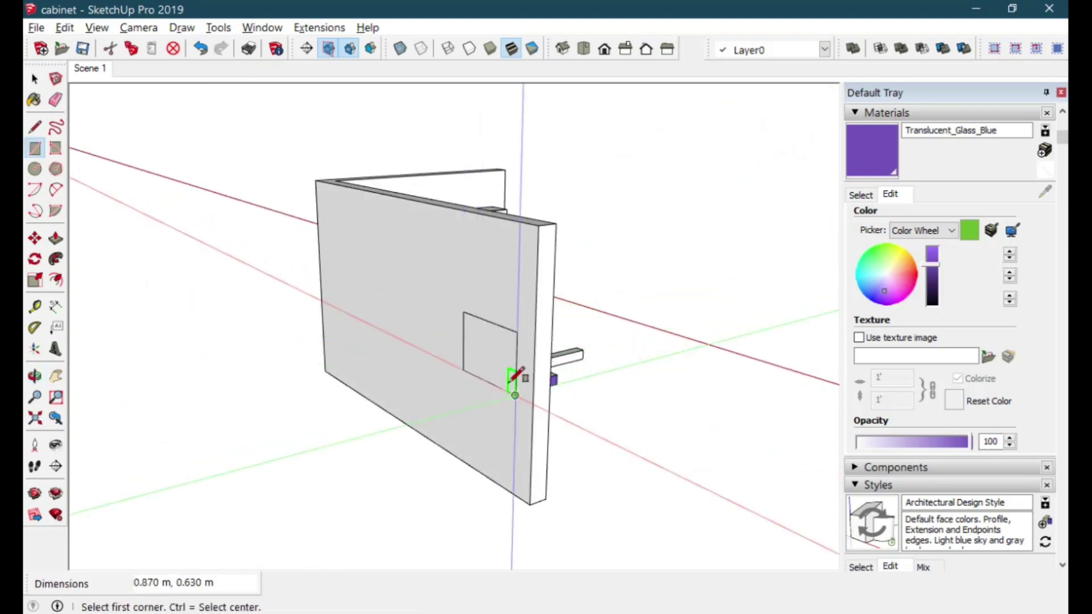
key("p")
left_click(502, 375)
key("Escape")
key("space")
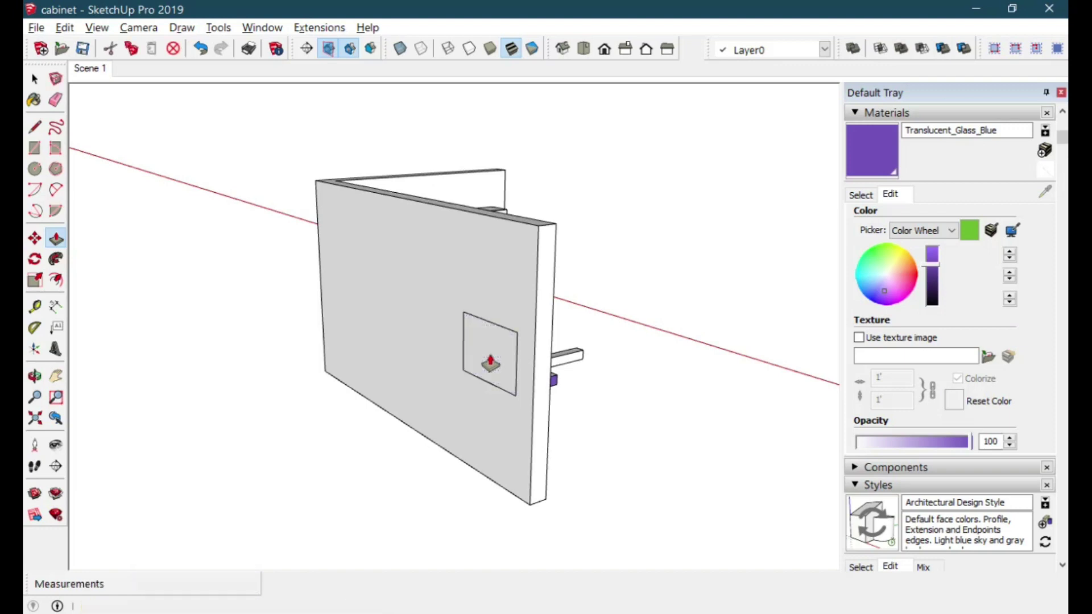
key("p")
left_click(493, 359)
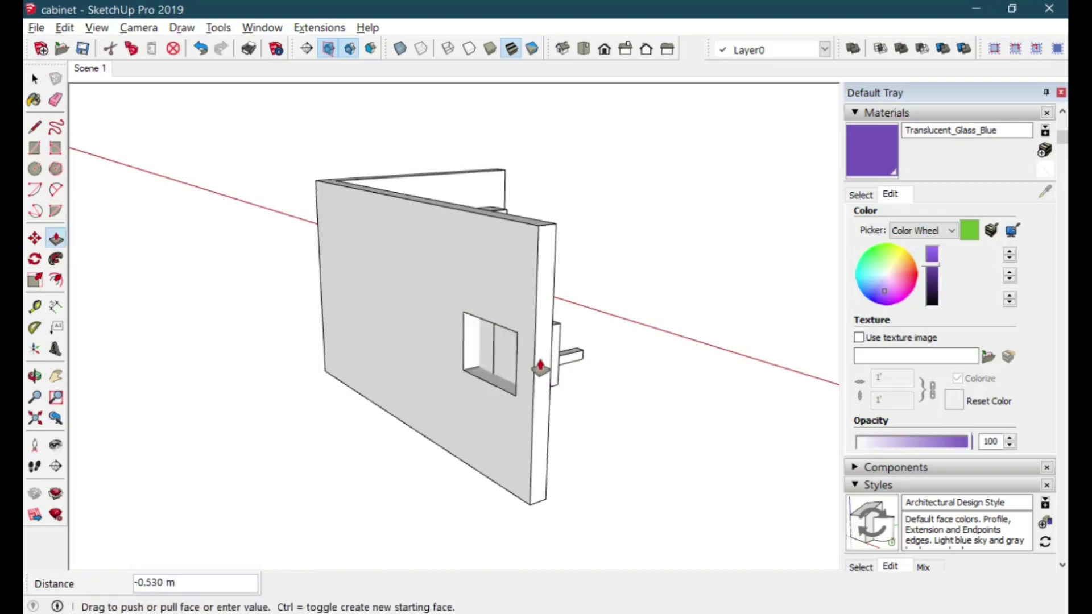
left_click(550, 363)
middle_click_drag(555, 377, 213, 414)
Step: Redo the window recess, pushing it 0.200 m right through the left wall to leave an open hole
key("ctrl+z")
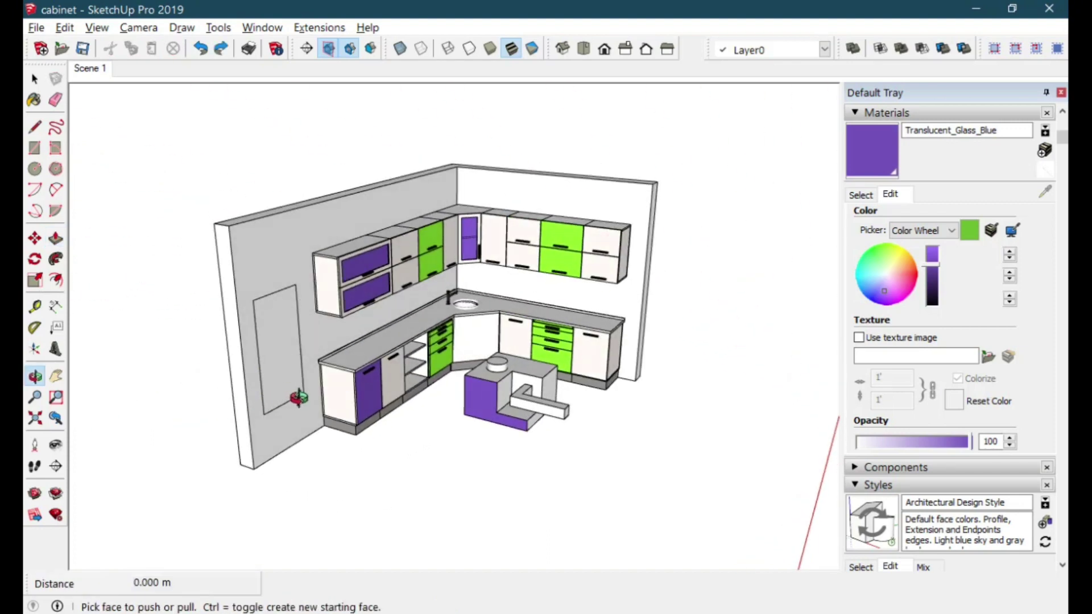
left_click(281, 363)
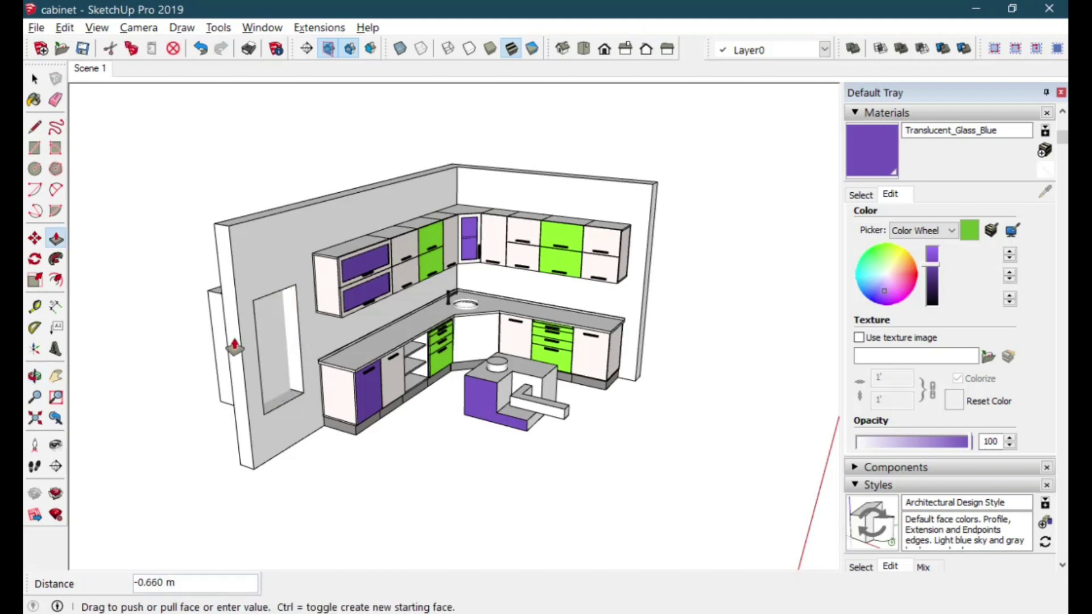
left_click(226, 330)
scroll(297, 402, "down", 3)
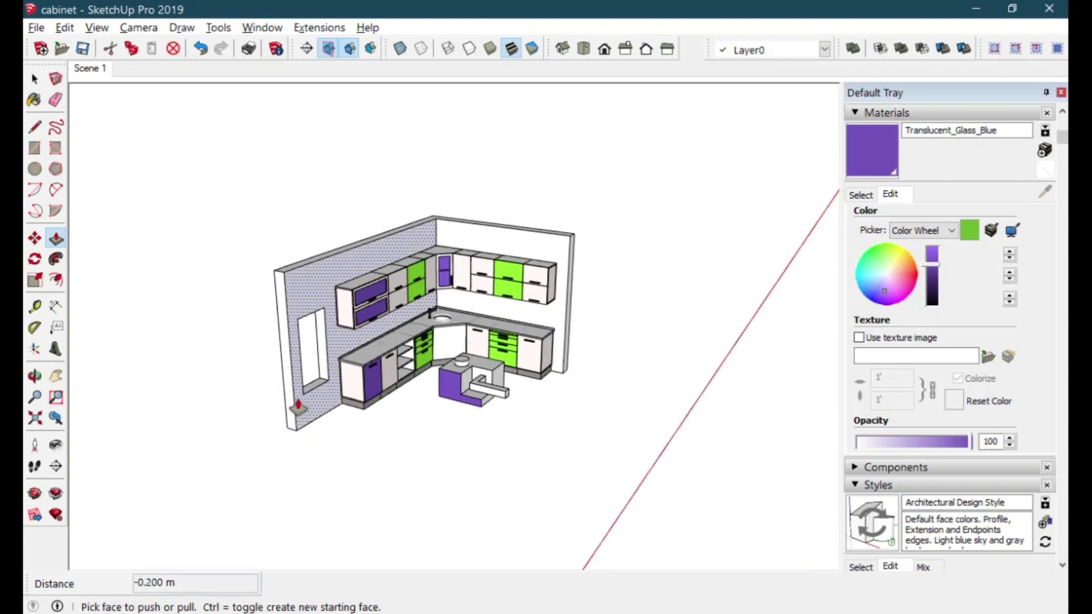
middle_click_drag(297, 402, 416, 405)
scroll(420, 400, "up", 6)
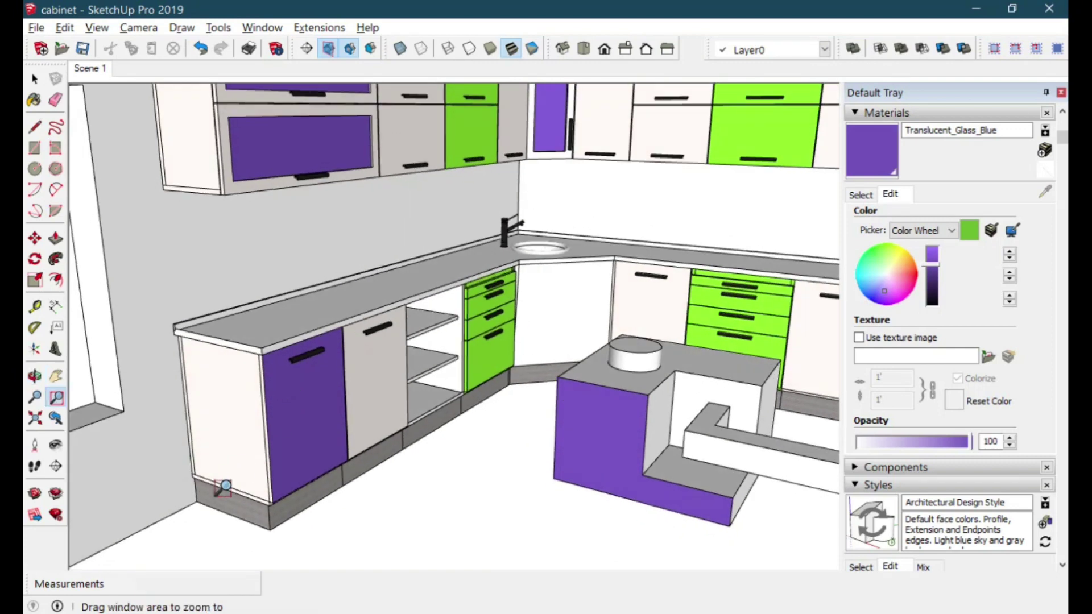
left_click_drag(223, 487, 324, 288)
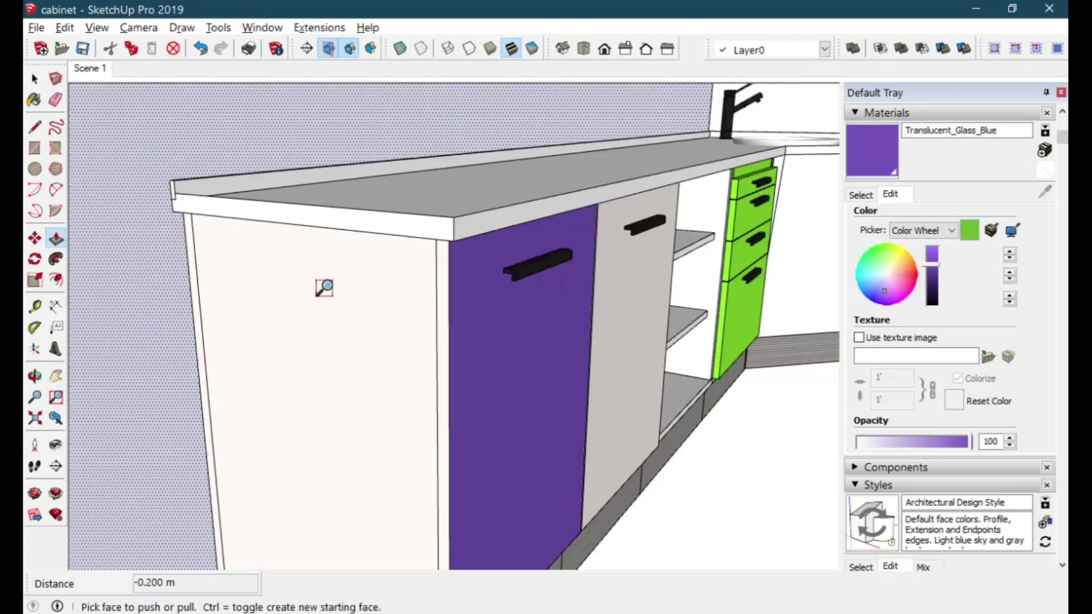
left_click(410, 234)
middle_click_drag(340, 277, 287, 372, "shift")
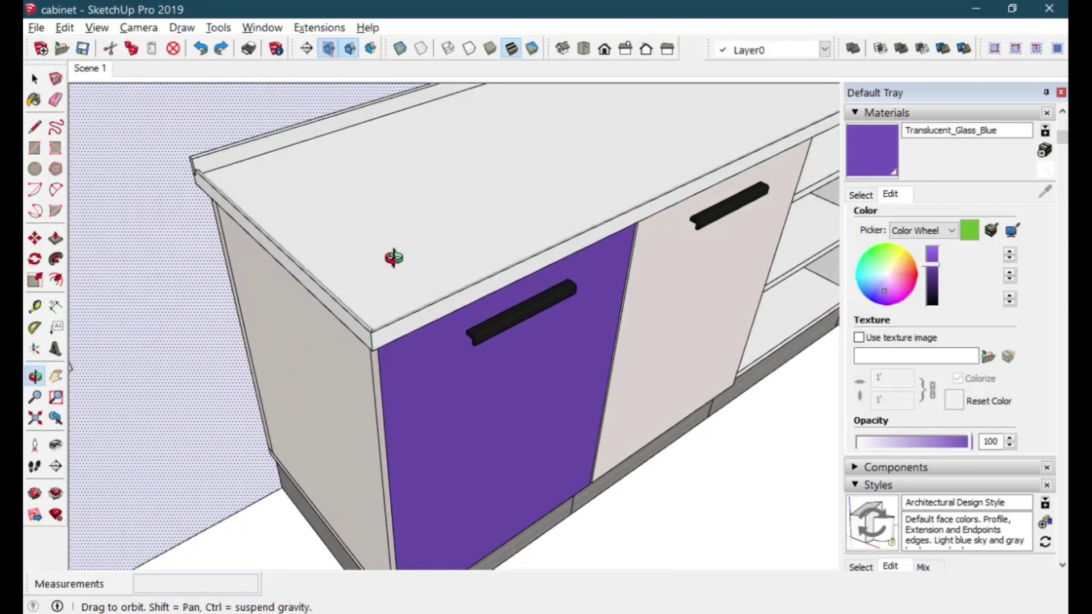
Step: Draw a rectangle on the left countertop end and lift it 0.010 m
key("r")
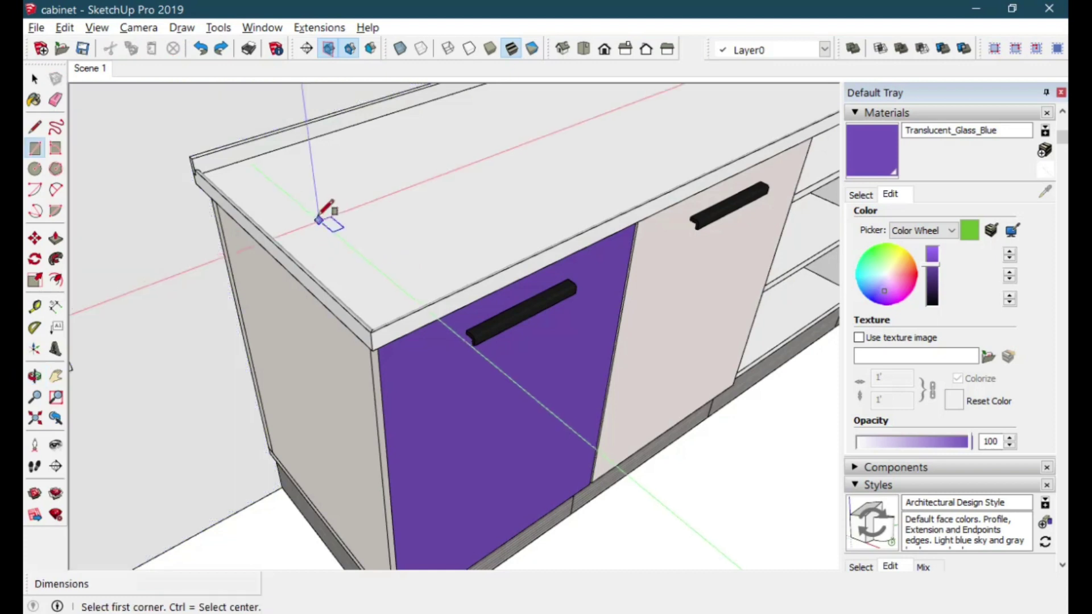
left_click(234, 163)
left_click(522, 251)
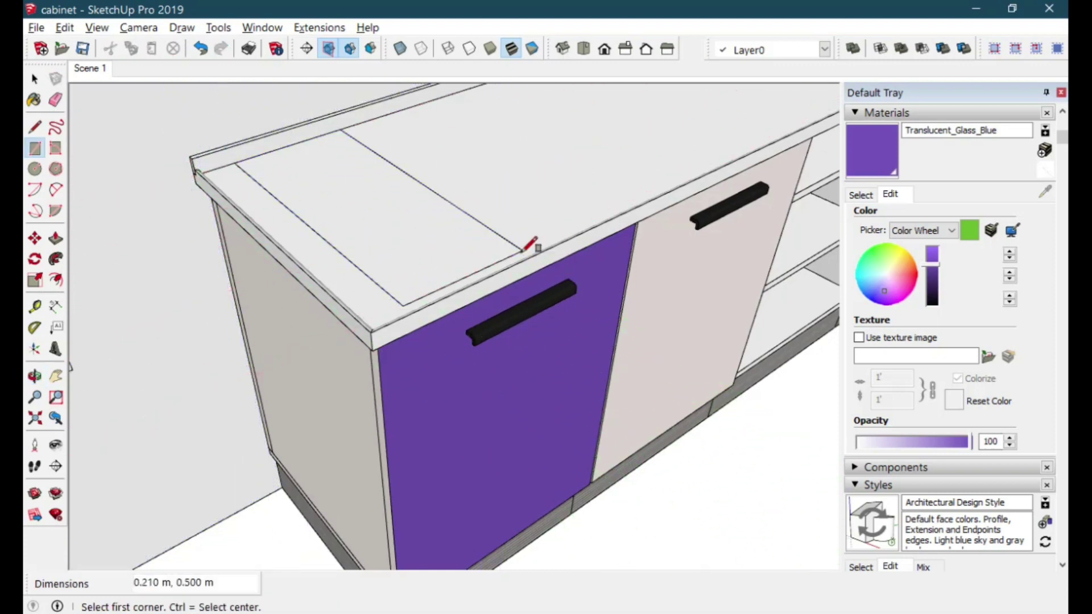
key("p")
left_click(438, 261)
left_click(429, 181)
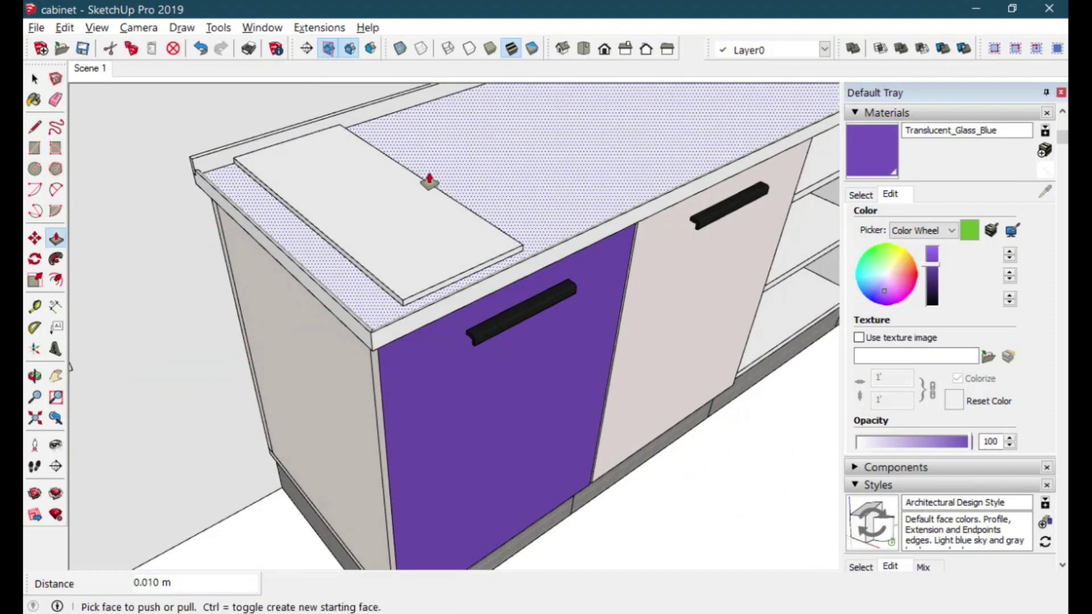
left_click(427, 252)
scroll(433, 197, "down", 4)
scroll(427, 217, "down", 3)
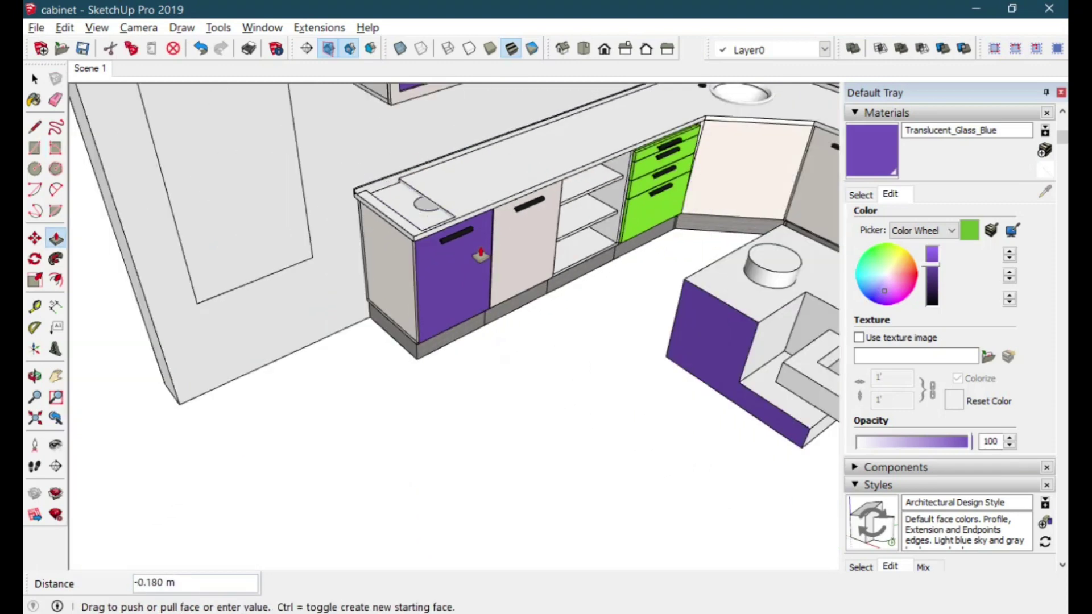
Step: Raise the face into a narrow column 1.420 m tall, reaching the wall cabinets' underside
middle_click_drag(473, 250, 453, 172)
left_click(438, 153)
left_click(419, 183)
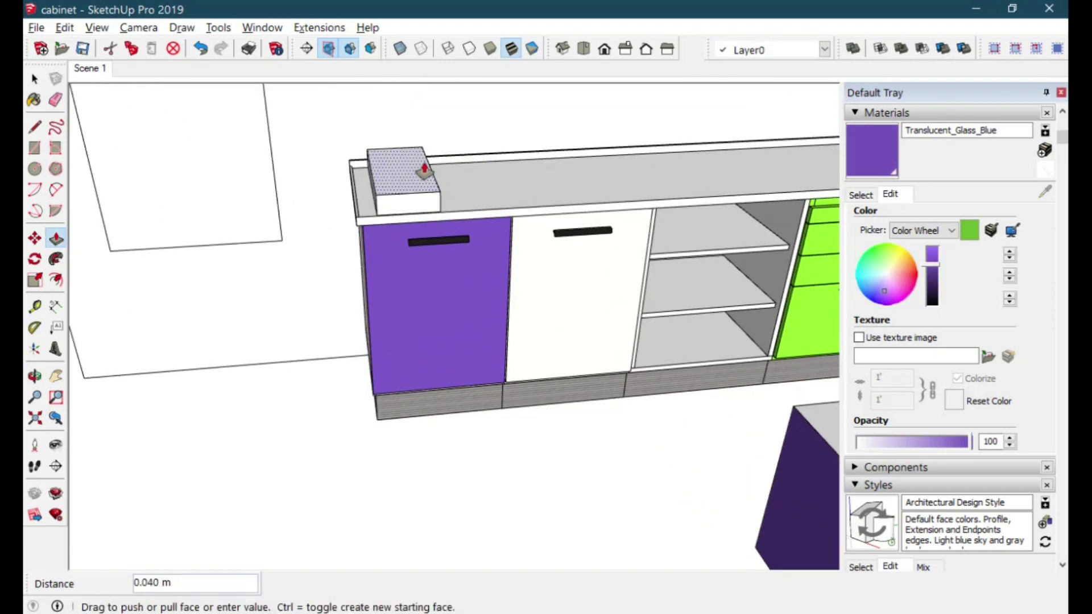
scroll(440, 153, "down", 7)
middle_click_drag(442, 153, 393, 298, "shift")
left_click(56, 397)
left_click_drag(336, 344, 467, 183)
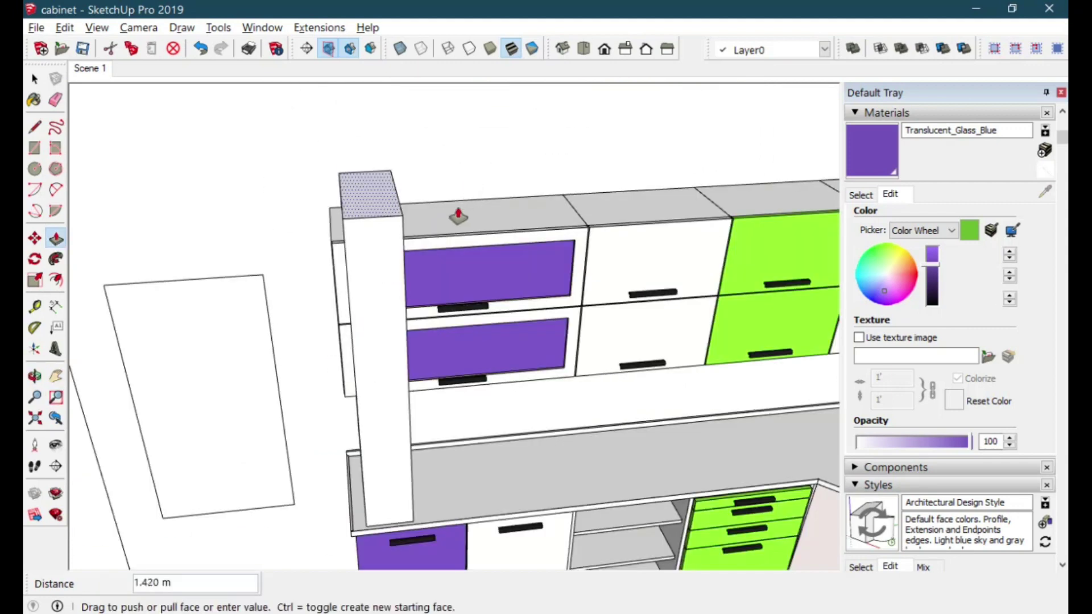
left_click(356, 399)
middle_click_drag(366, 402, 540, 301)
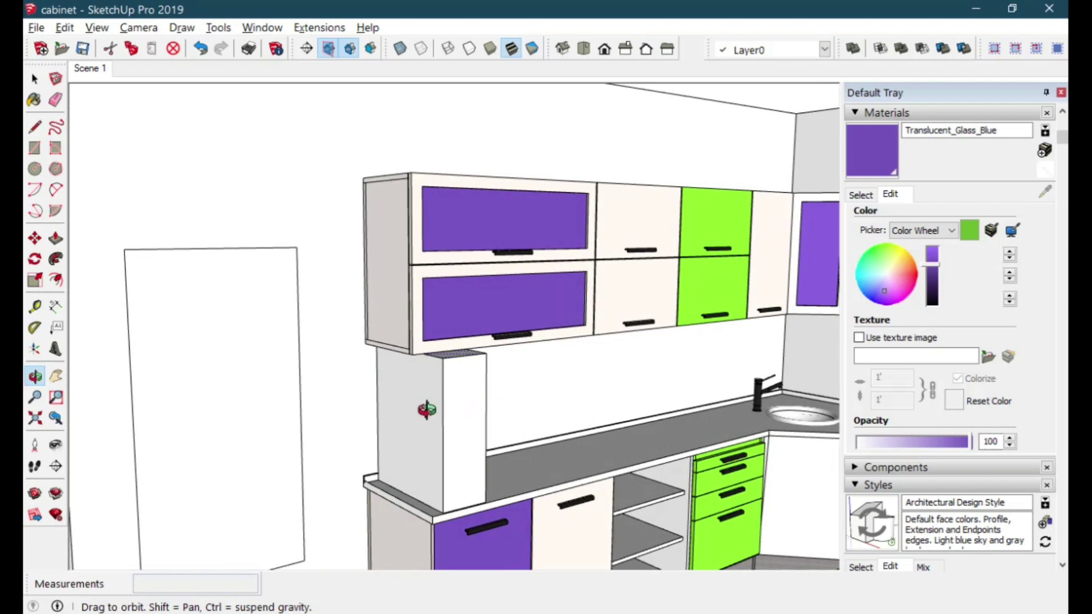
Step: Draw a 0.270 by 0.250 m rectangle on the column side and pull it out 0.260 m
key("r")
left_click(391, 384)
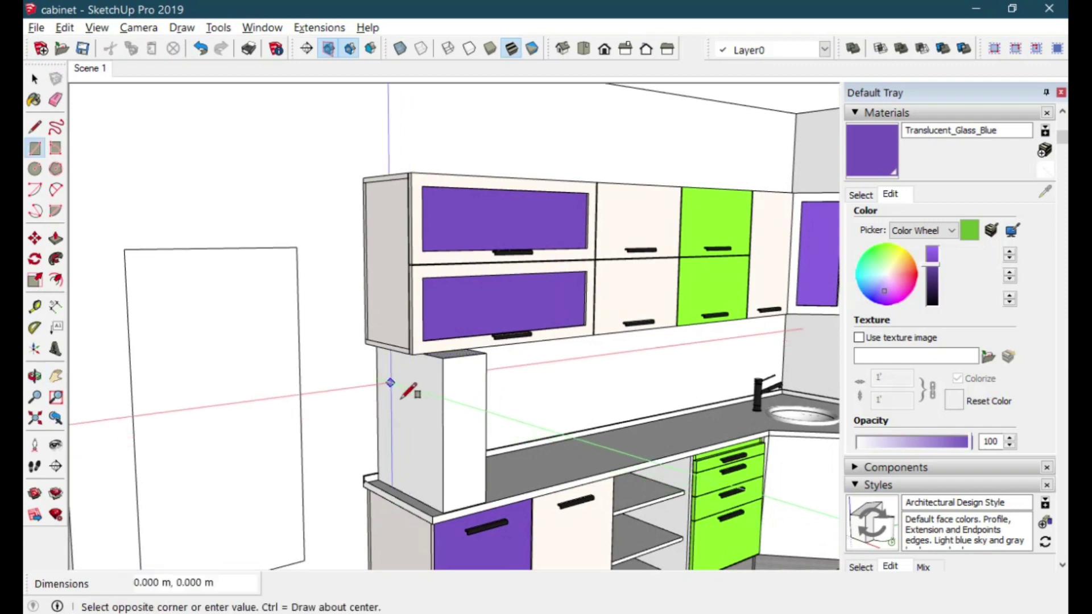
left_click(427, 454)
key("p")
left_click(421, 436)
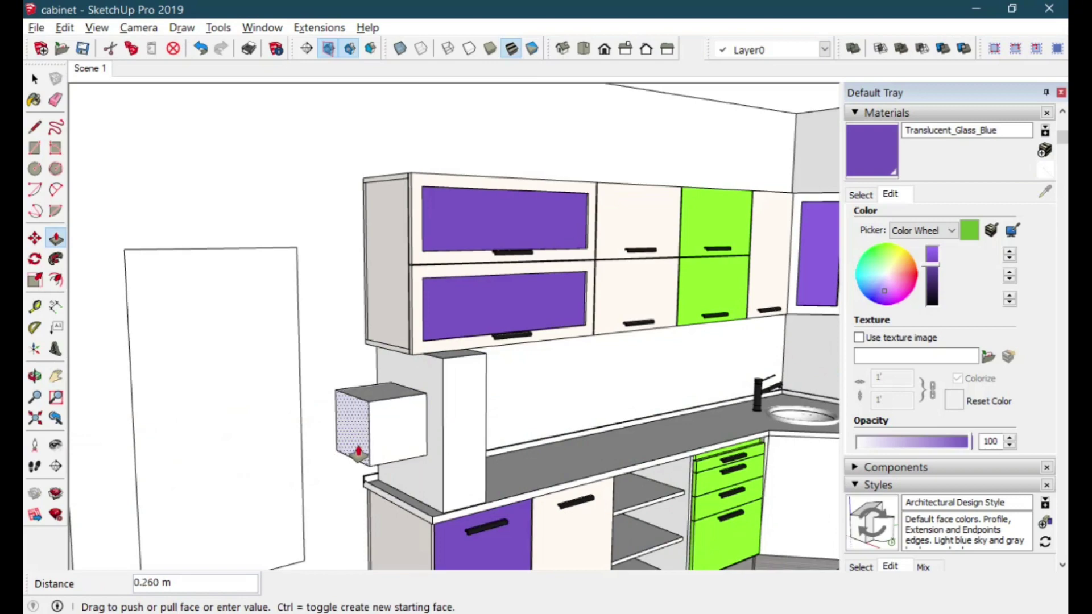
left_click(358, 453)
scroll(480, 312, "down", 5)
middle_click_drag(480, 316, 538, 453)
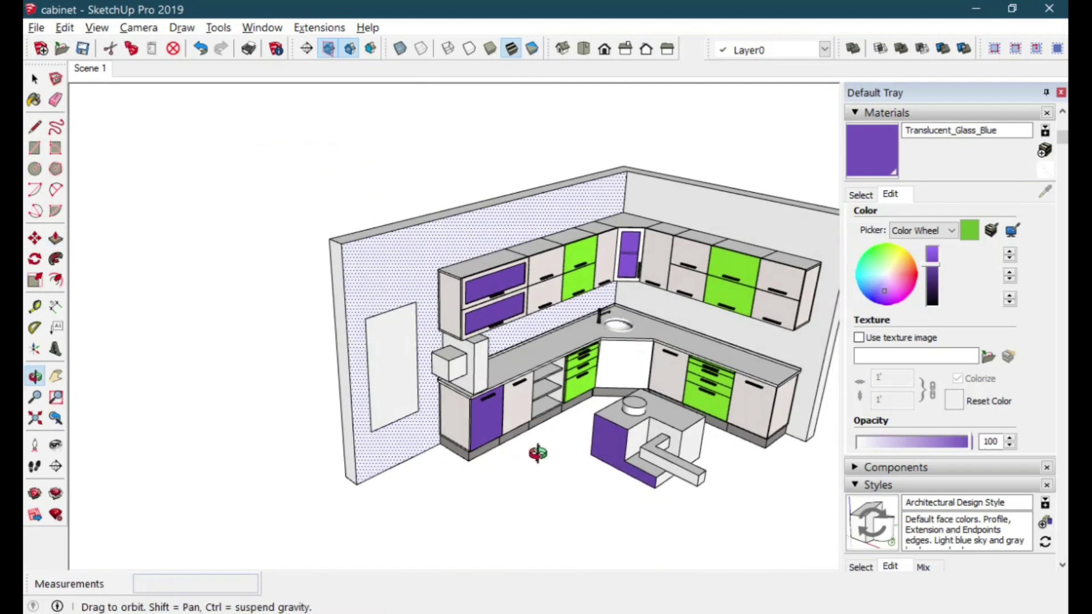
Step: Move the sink faucet 0.580 m left along the countertop
key("ctrl+shift+w")
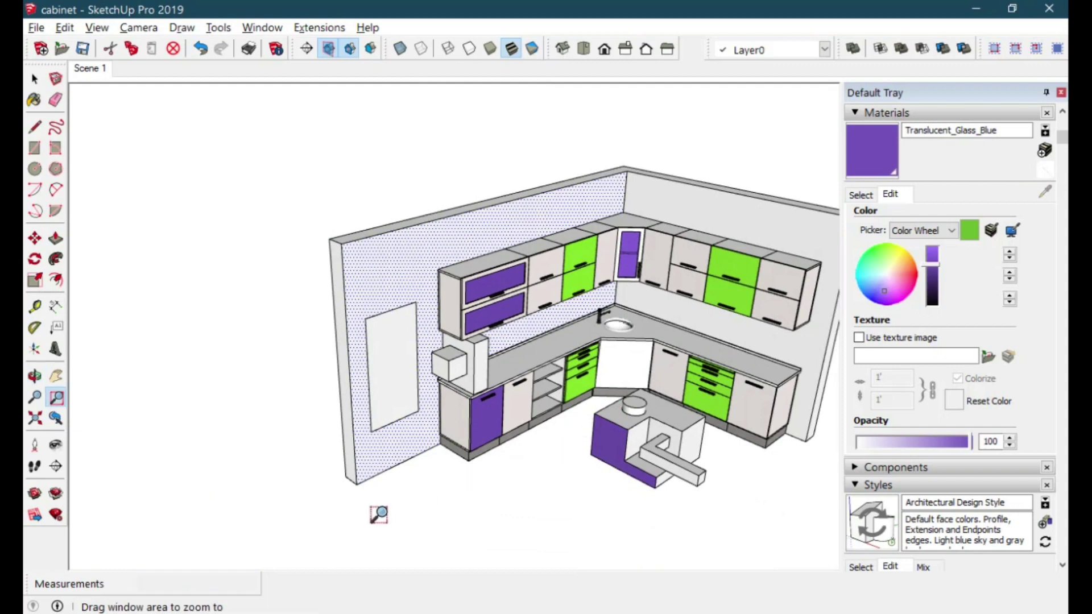
left_click_drag(384, 513, 790, 177)
middle_click_drag(619, 287, 565, 310, "shift")
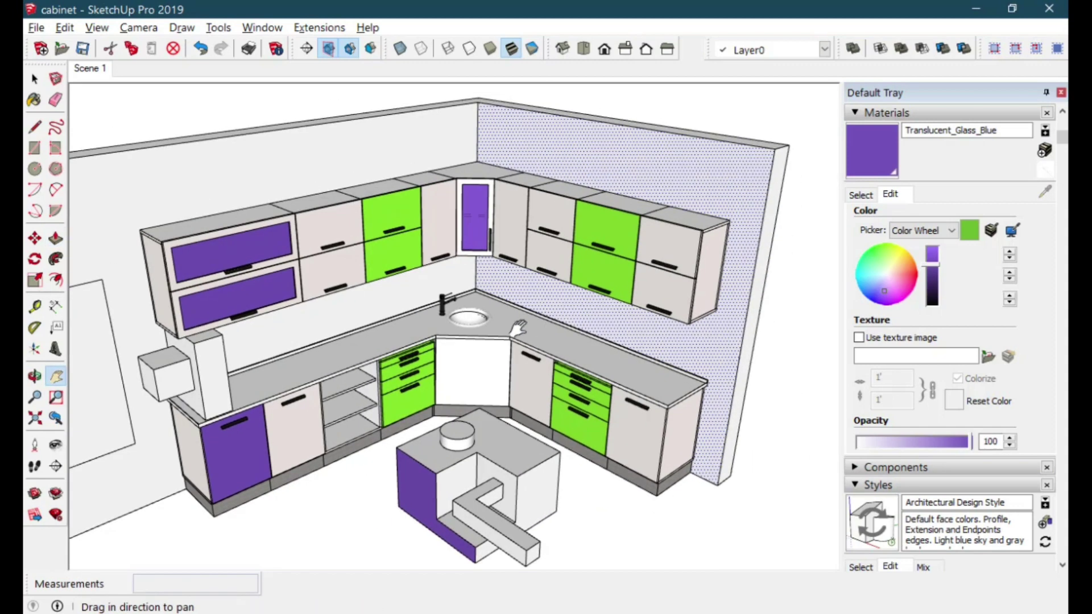
key("space")
key("ctrl+t")
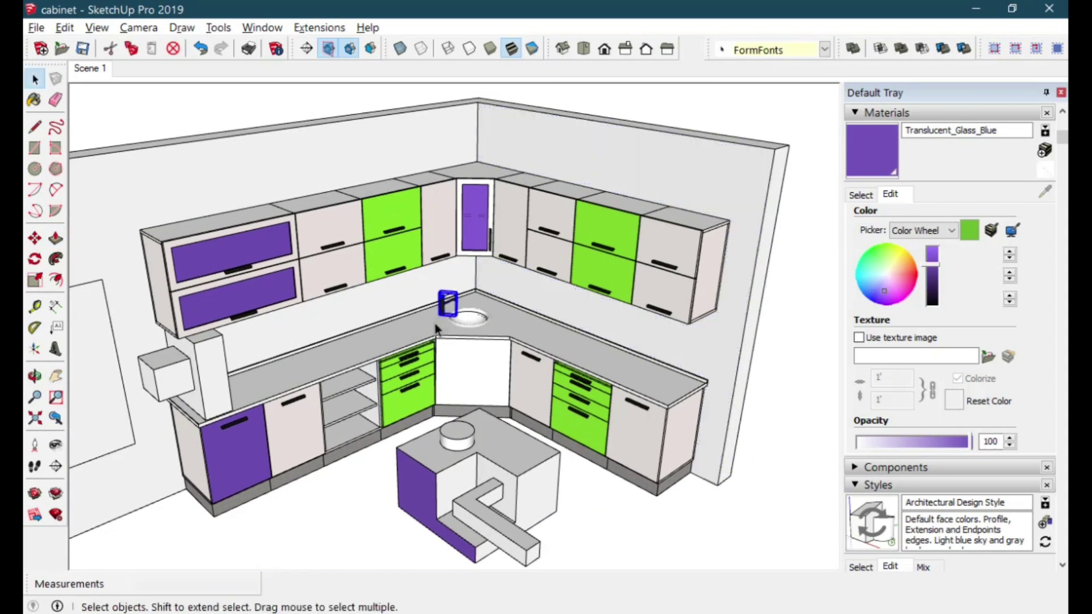
key("m")
left_click(437, 322)
left_click(378, 343)
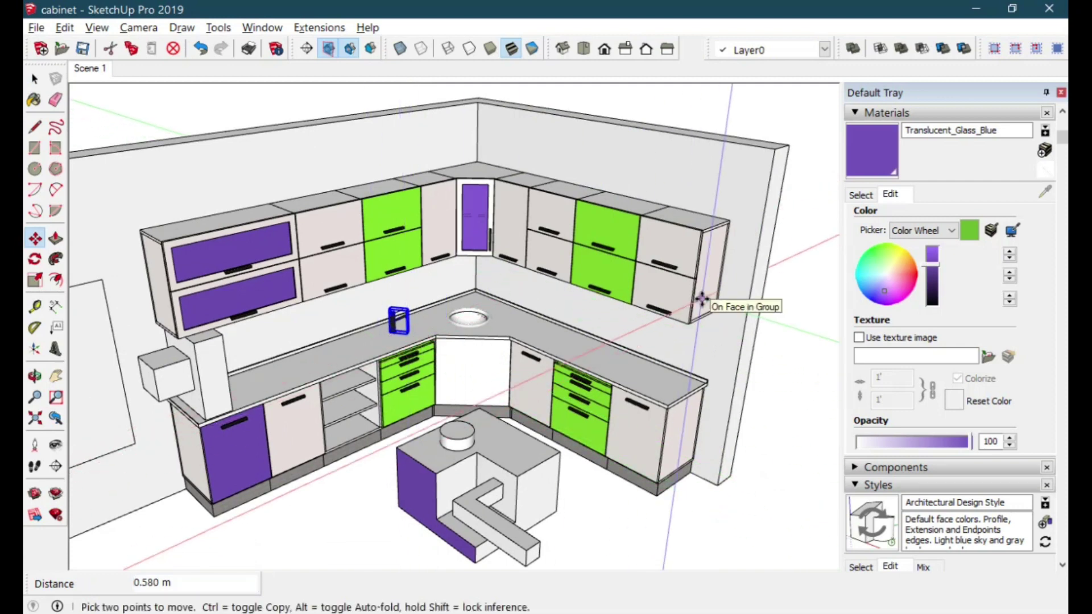
scroll(701, 299, "down", 5)
Step: Place a section plane across the kitchen, keeping the default name Section 1
middle_click_drag(398, 489, 514, 465)
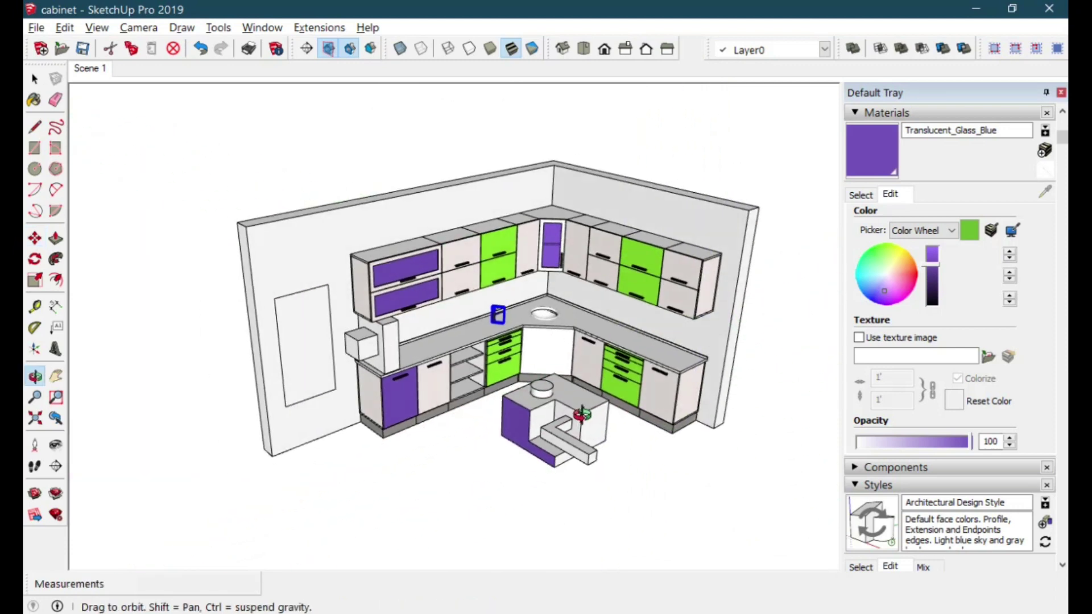
key("space")
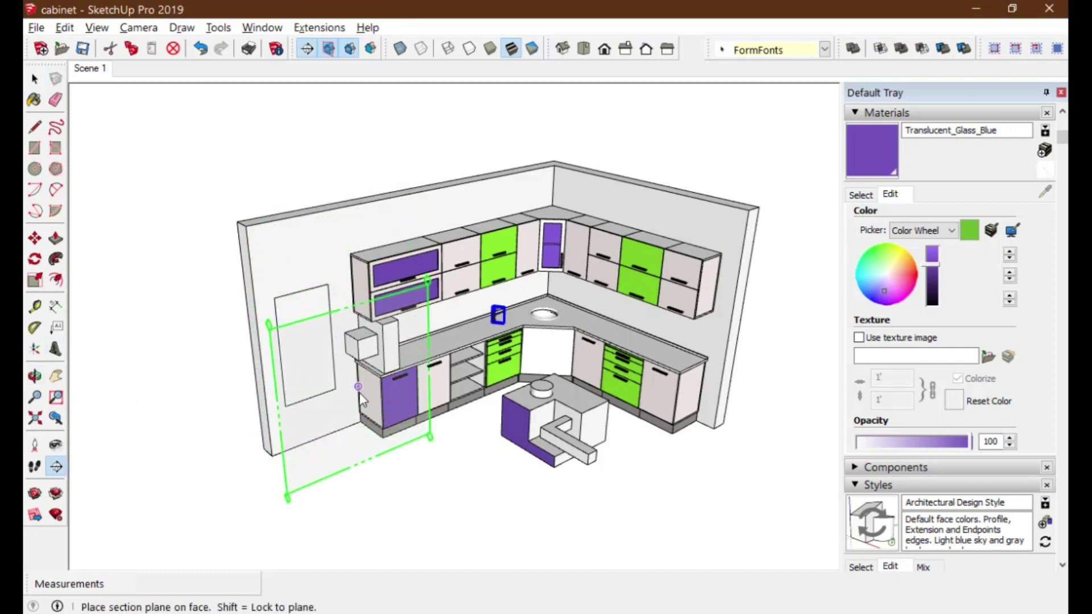
left_click(435, 435)
left_click(658, 363)
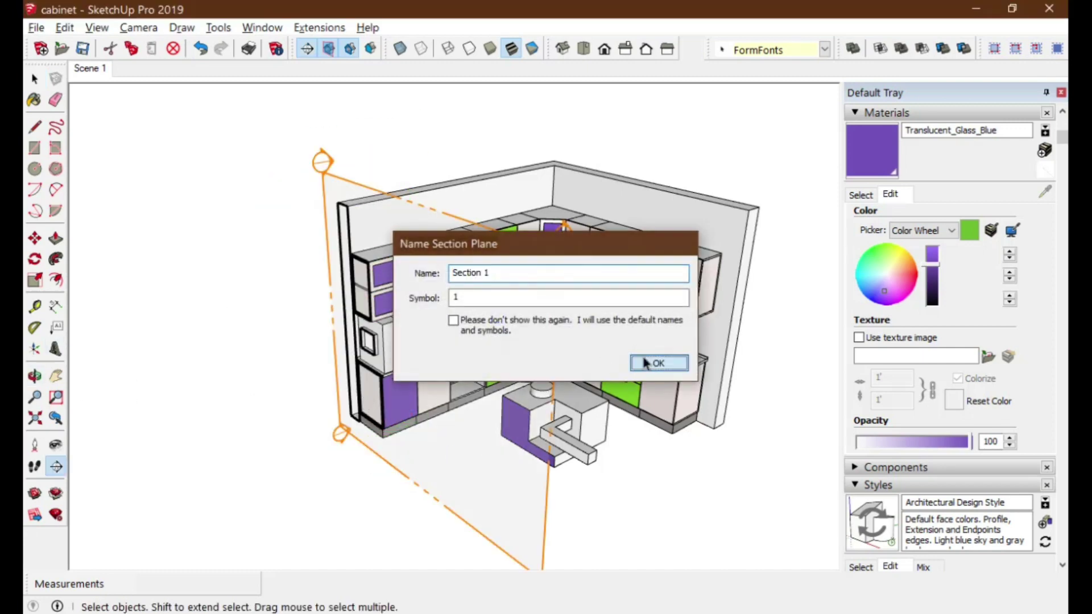
scroll(539, 418, "down", 3)
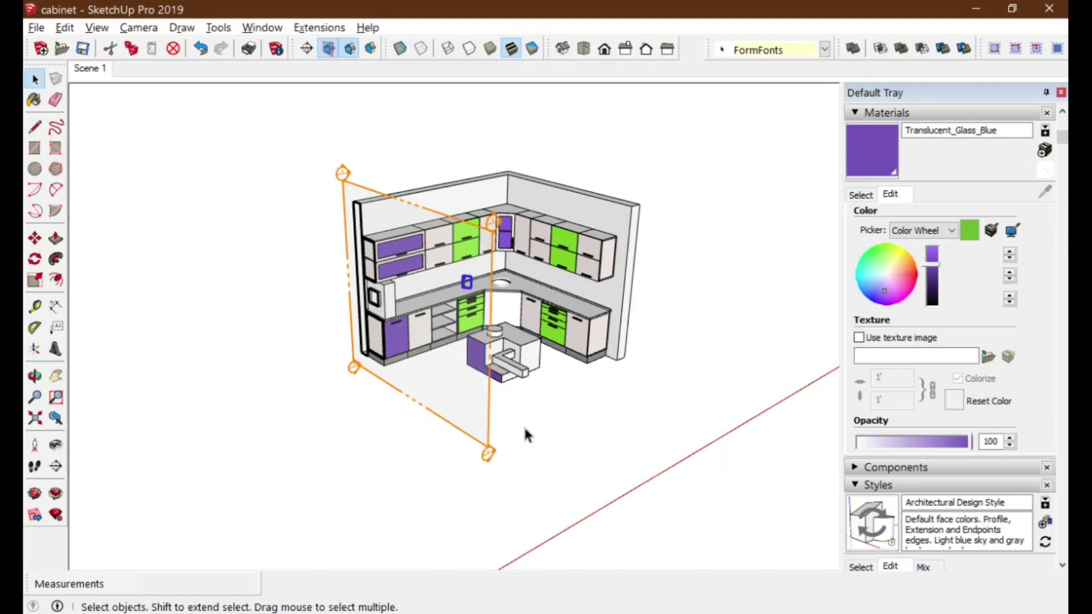
Step: Shift Section 1 0.390 m inward from the left end and bring up its context menu
left_click_drag(524, 427, 447, 486)
key("m")
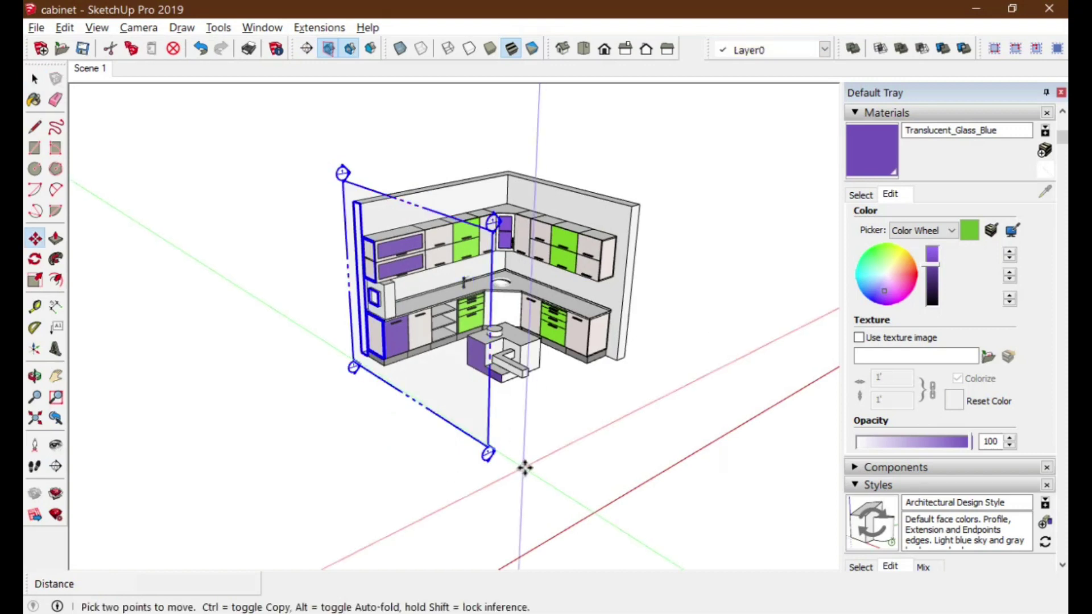
left_click(524, 468)
left_click(544, 457)
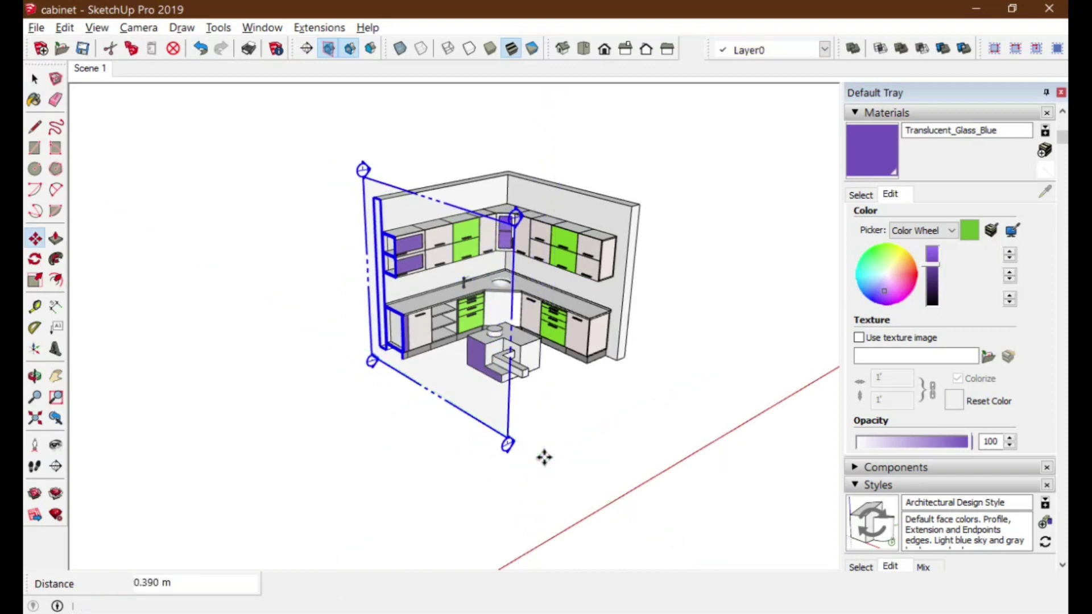
key("space")
left_click(431, 445)
left_click_drag(560, 415, 478, 459)
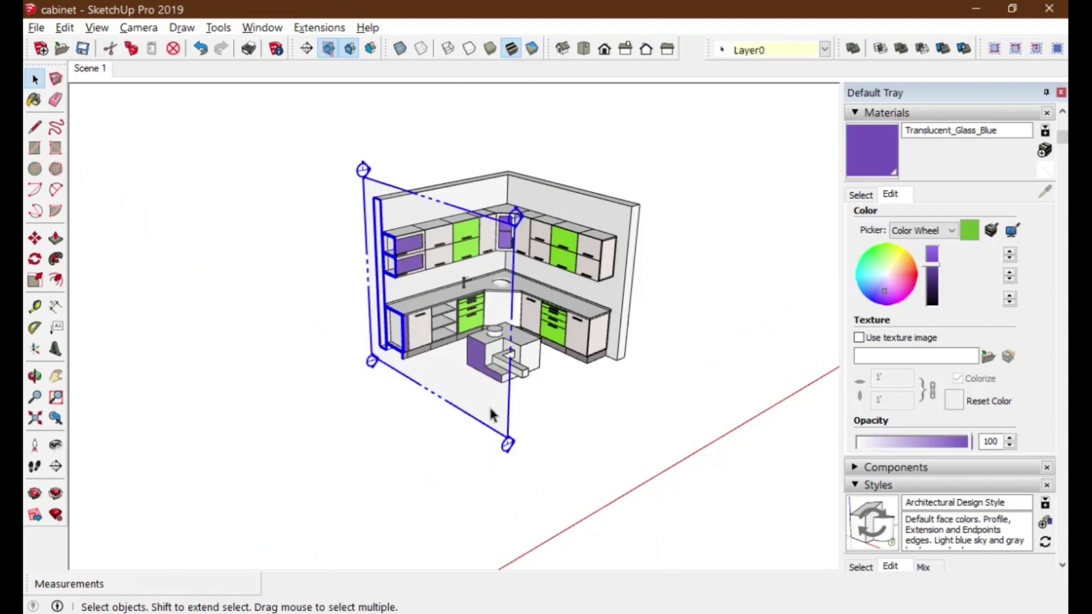
right_click(491, 407)
Step: Face the section view head-on and delete the purple island block with its attached bar
left_click(531, 536)
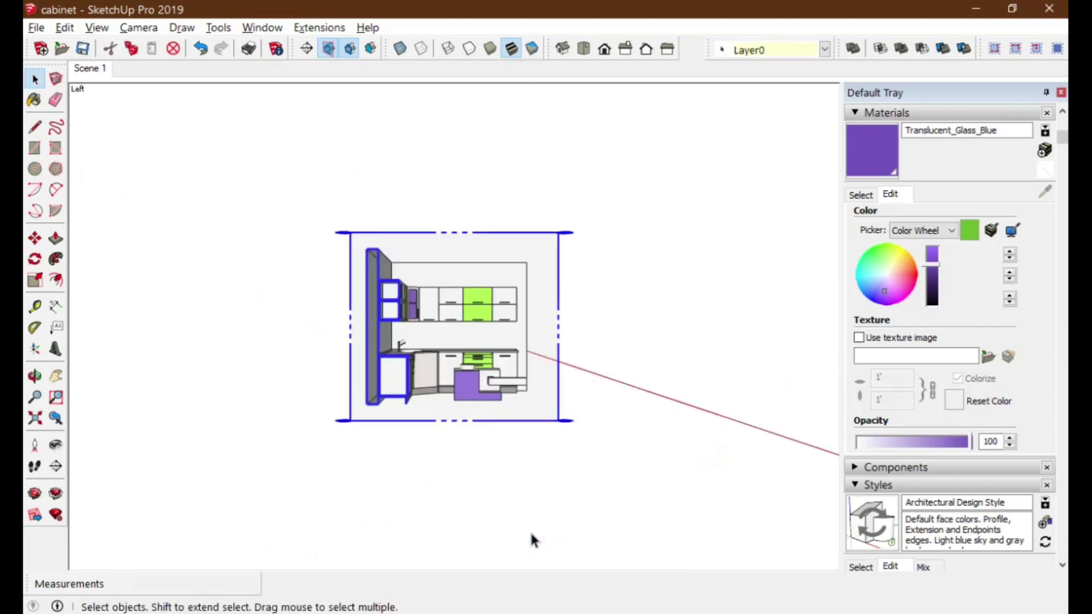
scroll(525, 407, "up", 6)
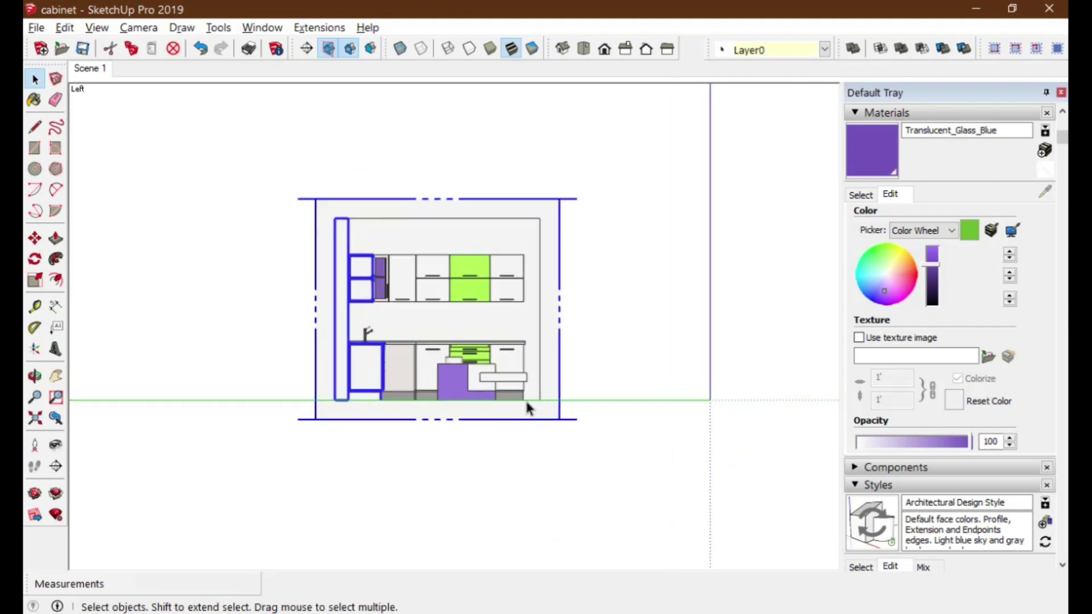
scroll(423, 331, "down", 1)
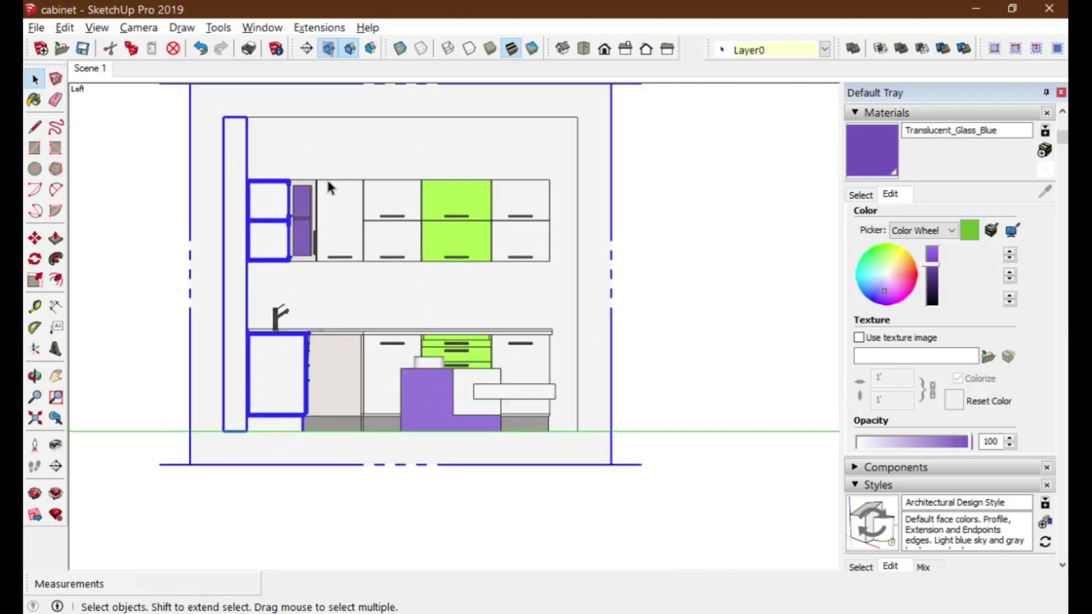
scroll(333, 198, "up", 2)
scroll(359, 276, "down", 1)
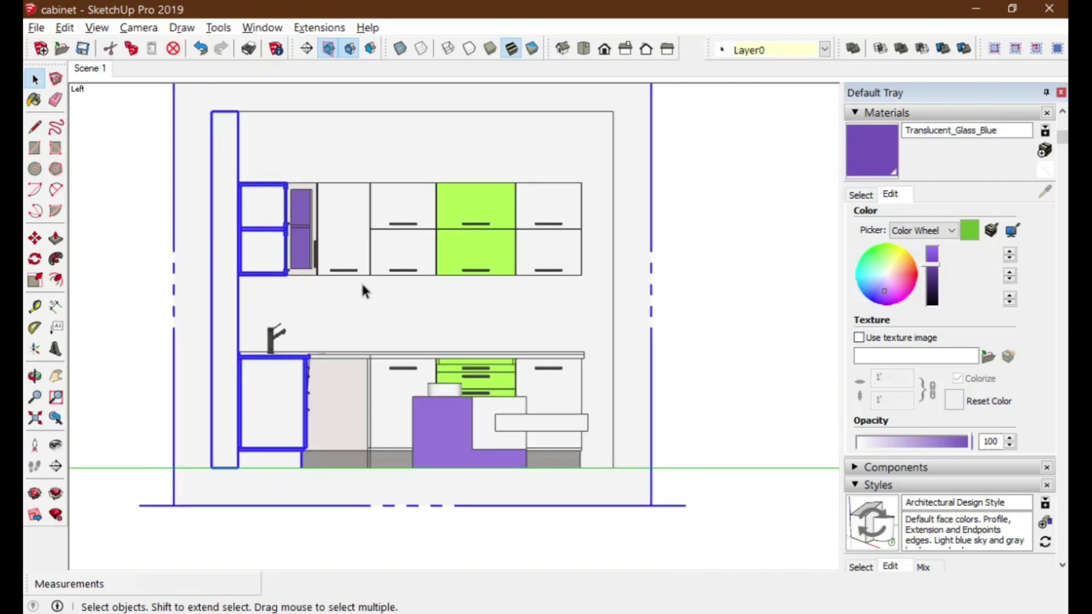
left_click(458, 429)
triple_click(458, 429)
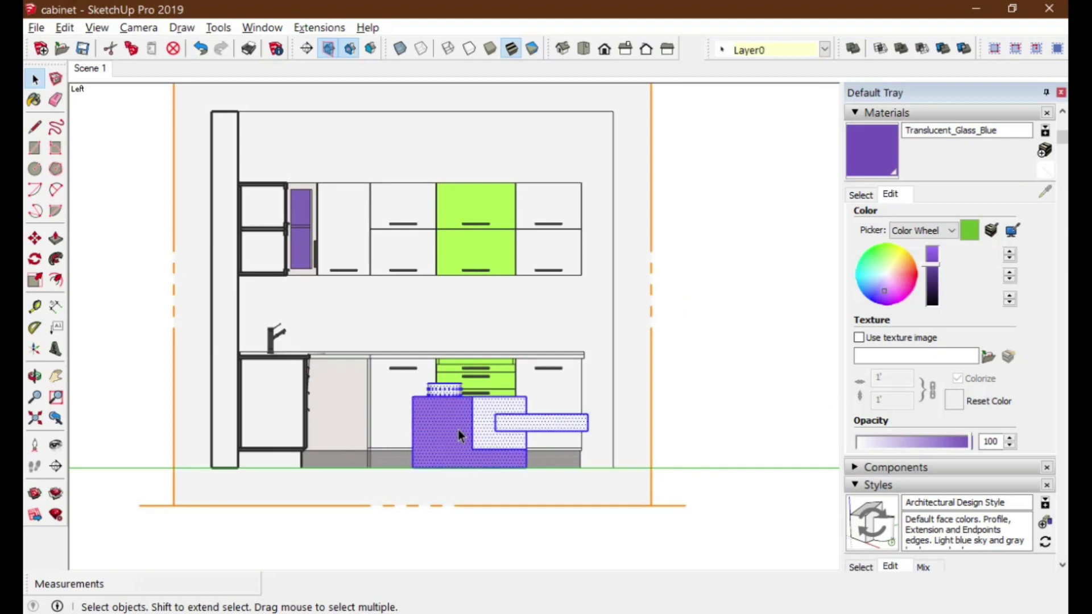
key("Delete")
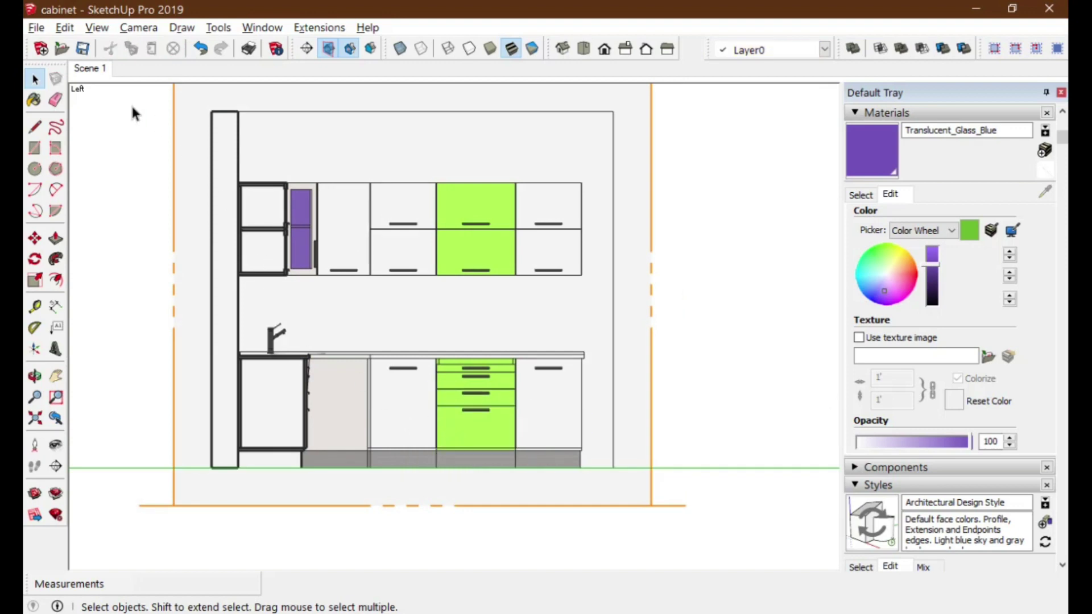
Step: Set up a 2D graphic export to the Desktop in AutoCAD DWG format
left_click(36, 28)
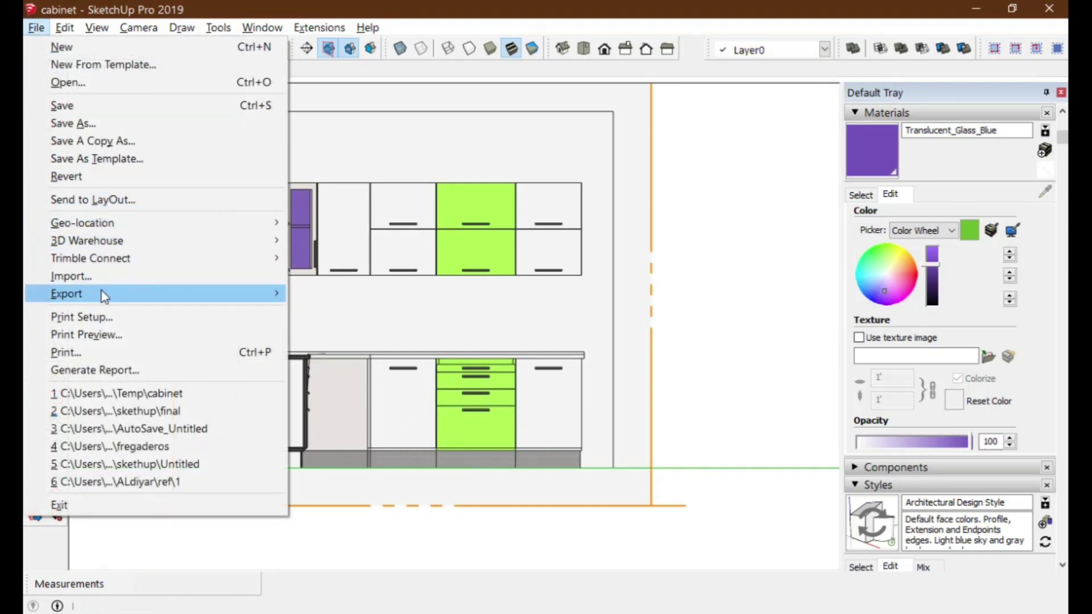
mouse_move(102, 292)
left_click(336, 312)
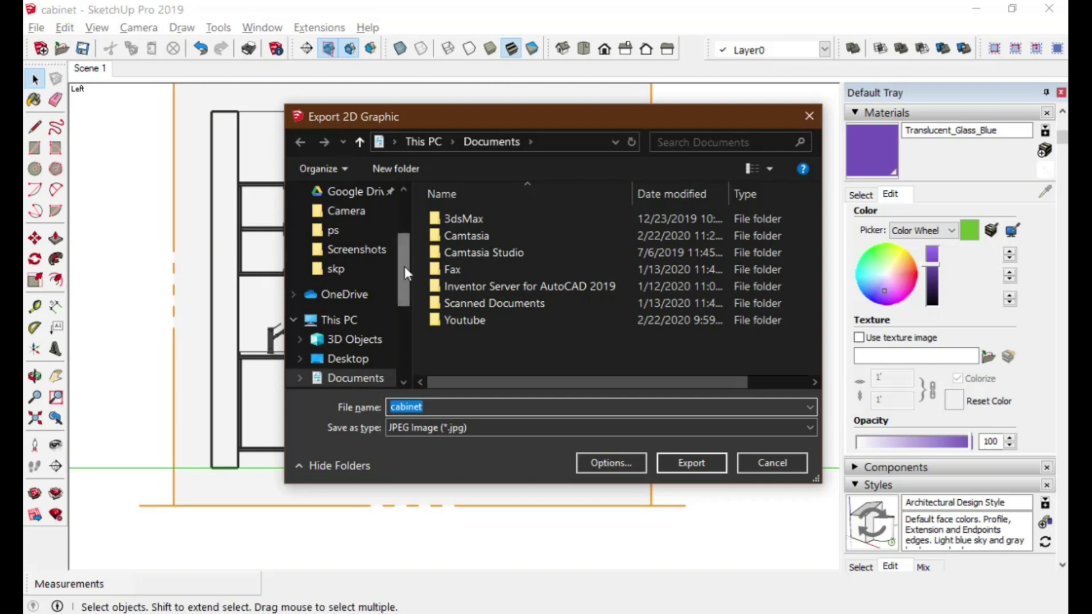
left_click_drag(404, 271, 404, 202)
left_click(348, 223)
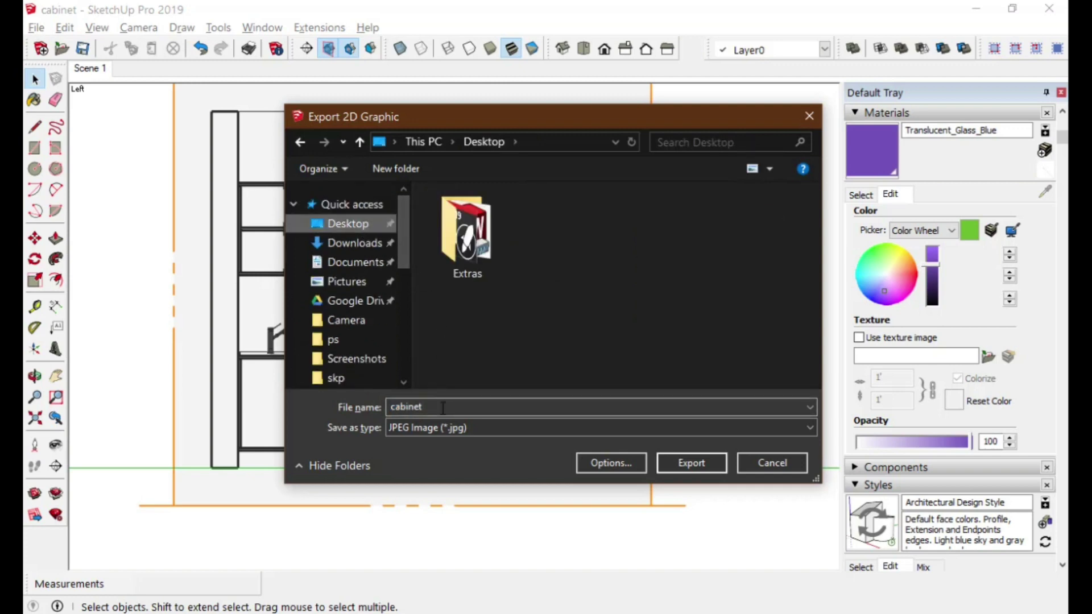
left_click(480, 428)
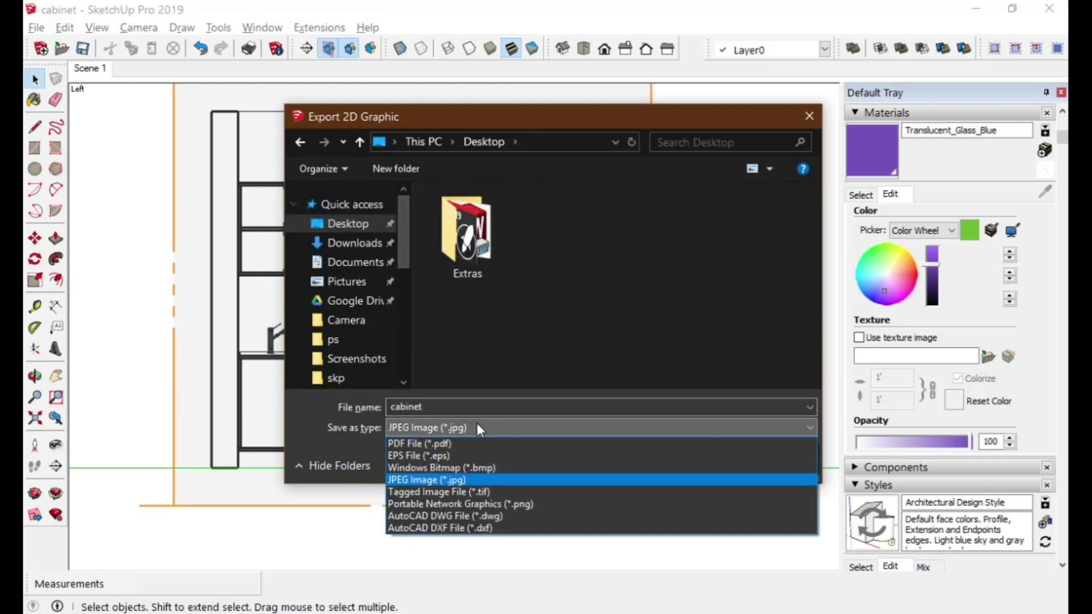
left_click(459, 514)
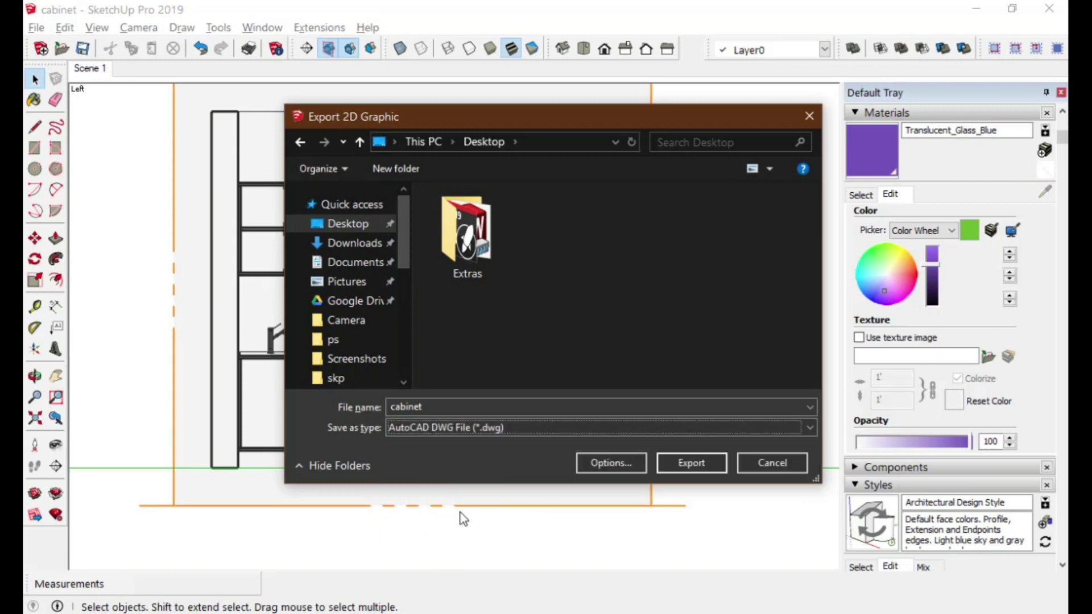
Step: Set the DWG version to AutoCAD 2018 and export the elevation as cabinet.dwg
left_click(623, 461)
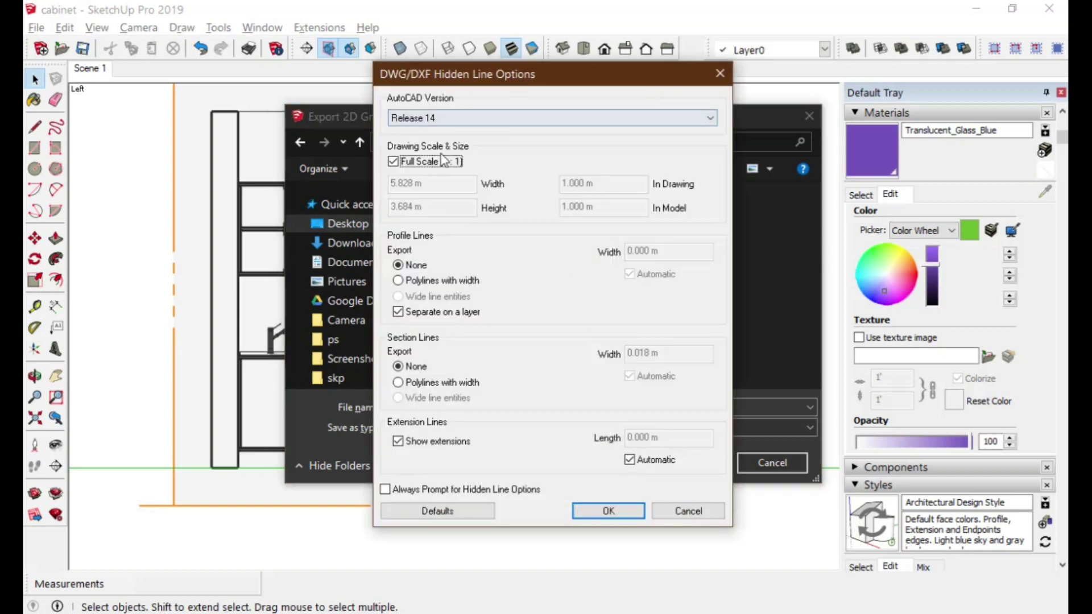
left_click(449, 118)
left_click(454, 215)
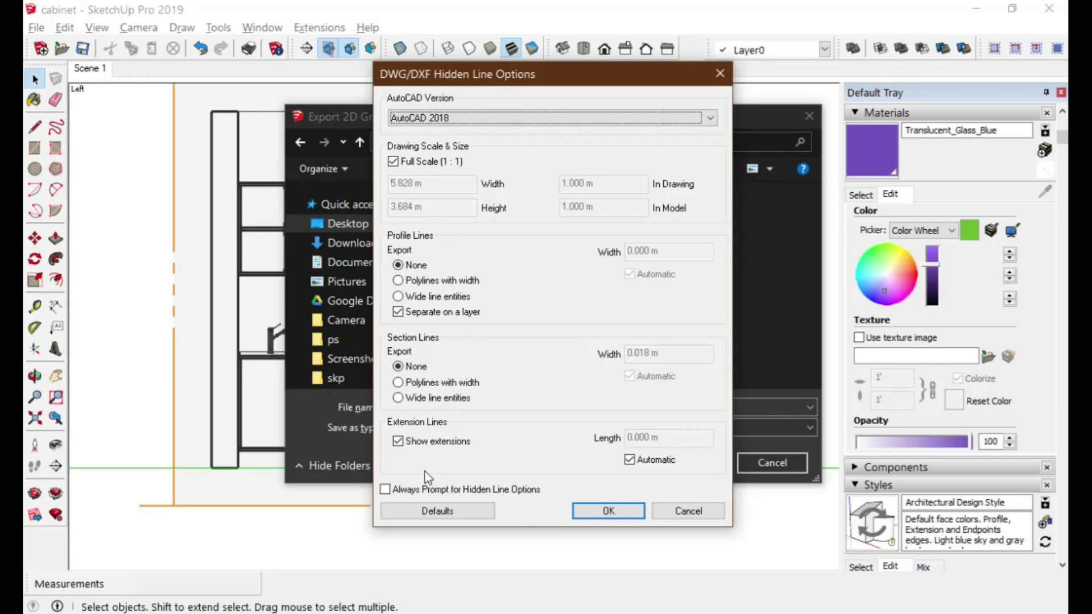
left_click(605, 512)
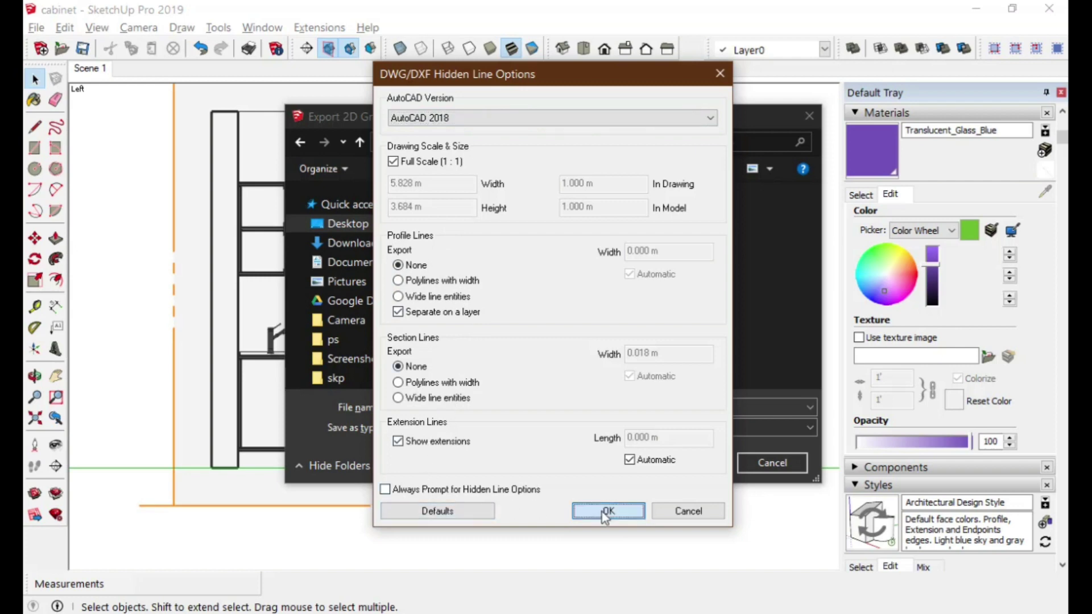
left_click(689, 473)
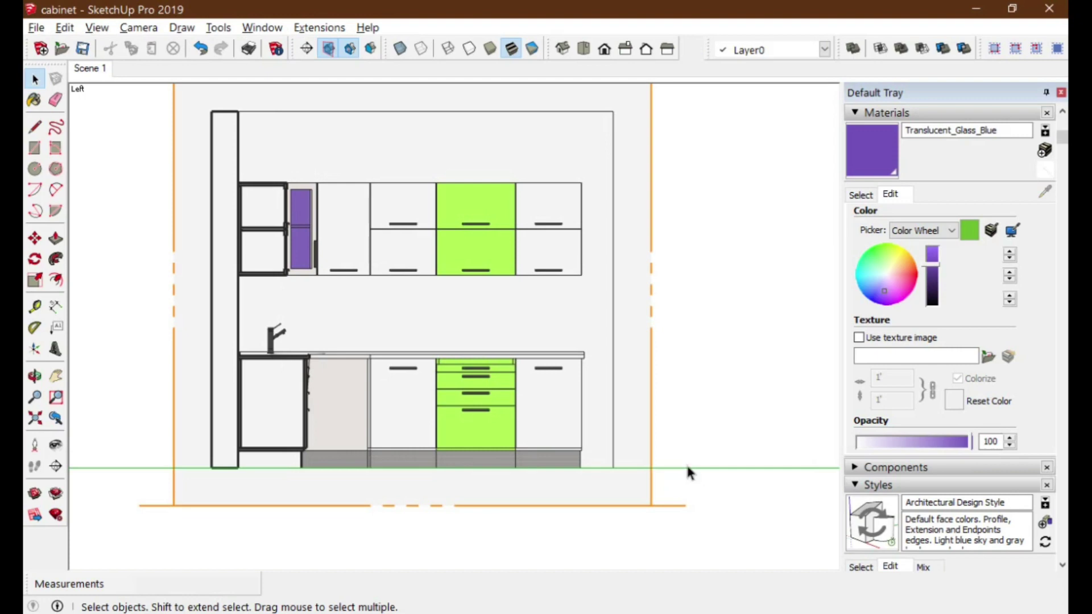
Step: Start another 2D export still set to DWG, declining to replace the existing cabinet.dwg
left_click(65, 27)
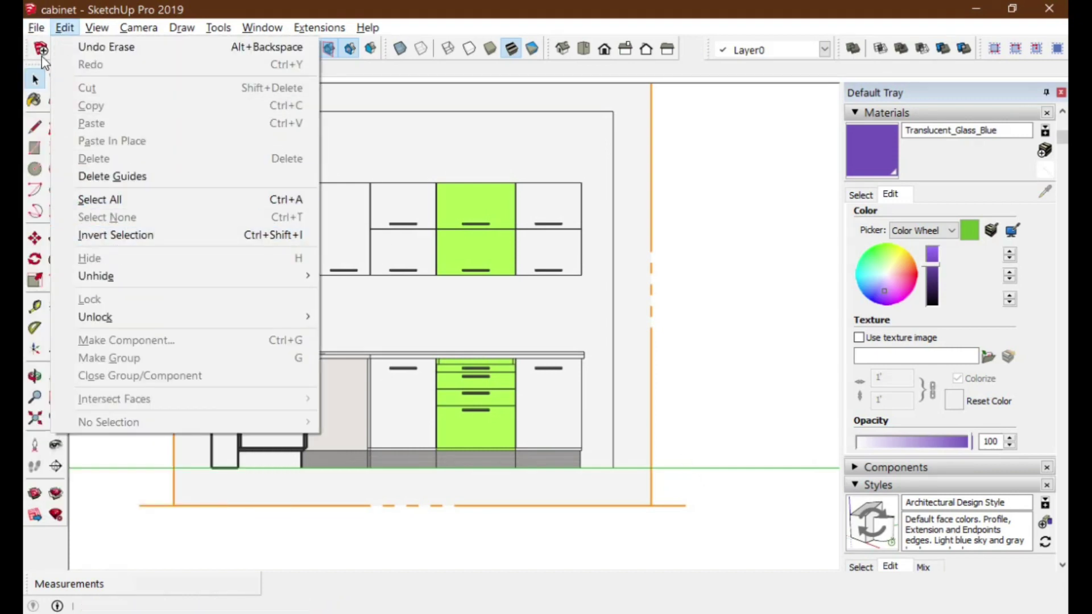
mouse_move(28, 30)
mouse_move(80, 296)
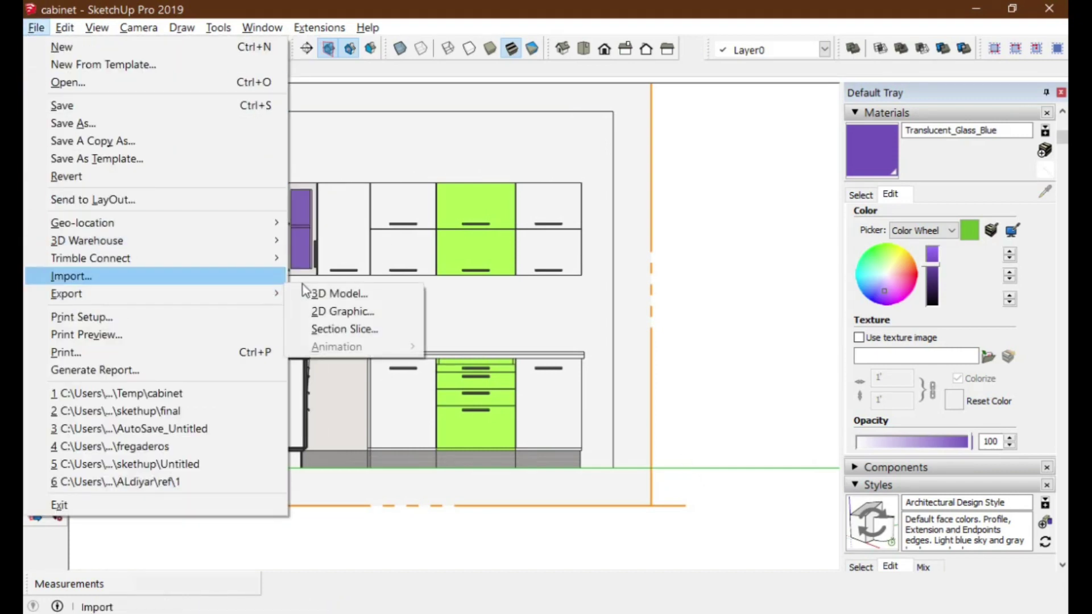
left_click(341, 312)
left_click(447, 432)
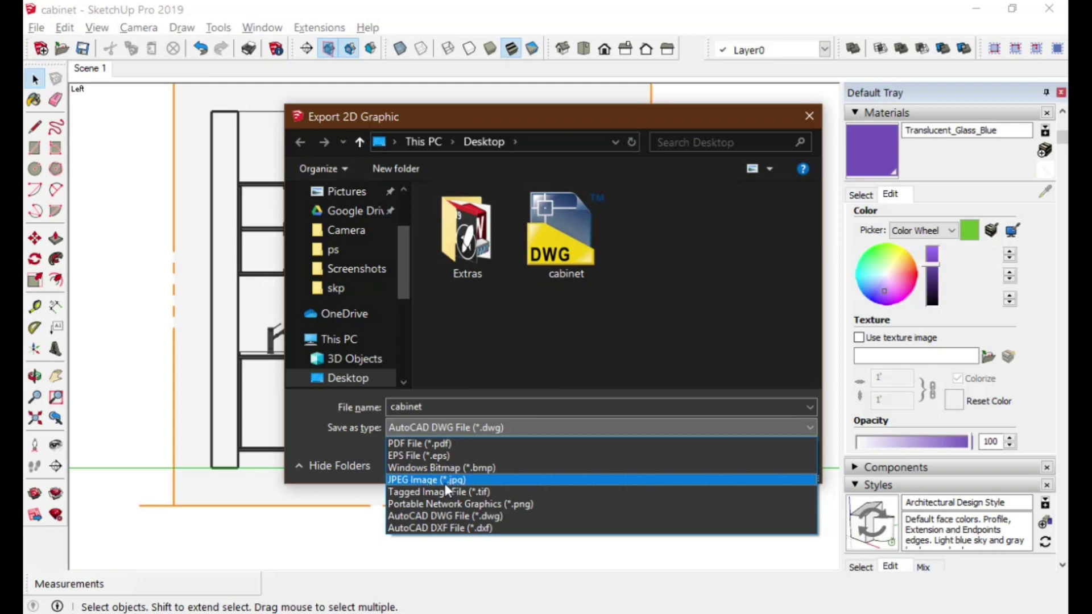
left_click(432, 430)
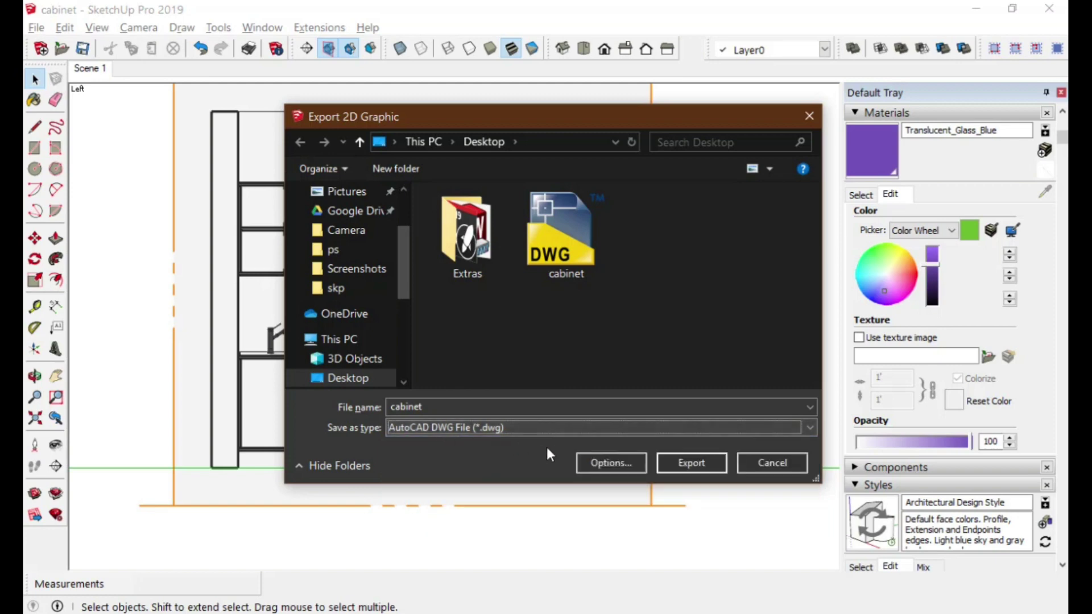
left_click(699, 462)
left_click(642, 317)
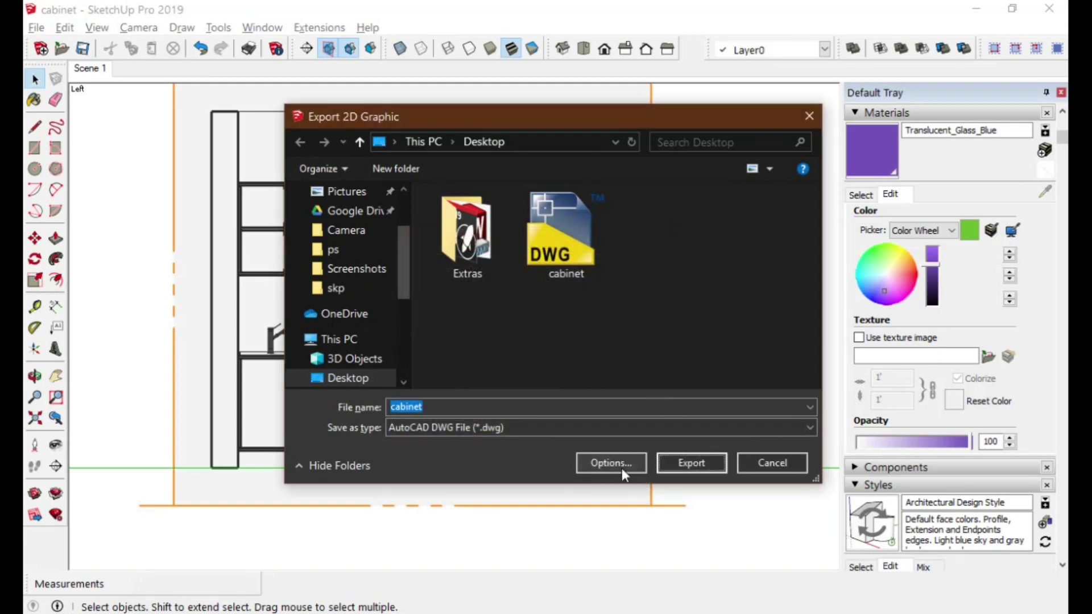
left_click(618, 466)
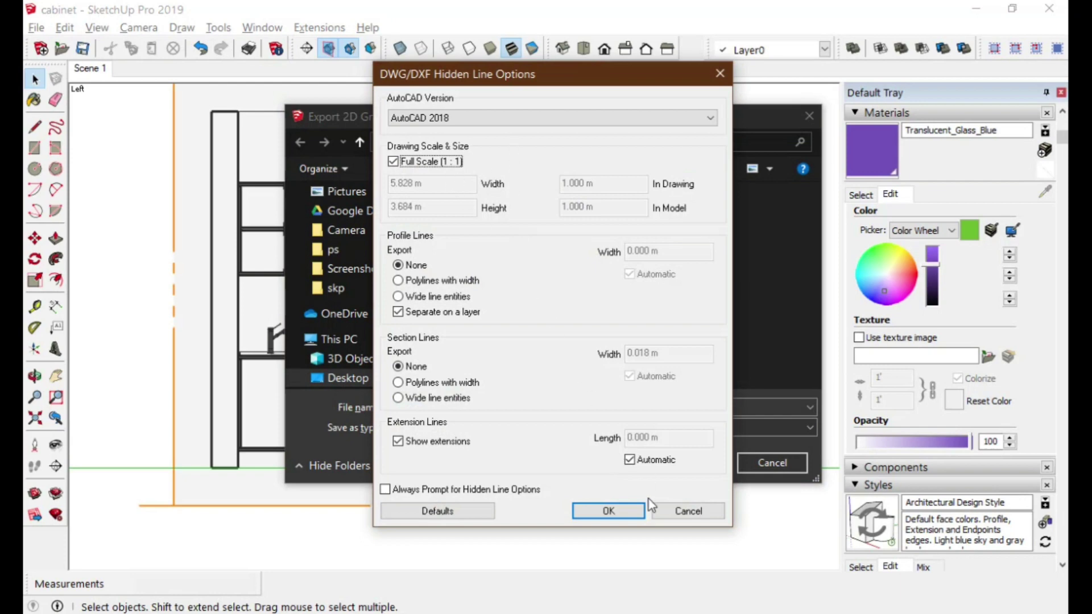
left_click(636, 510)
Step: Change the export type to PDF, confirm its options, and export cabinet as a PDF
left_click(484, 430)
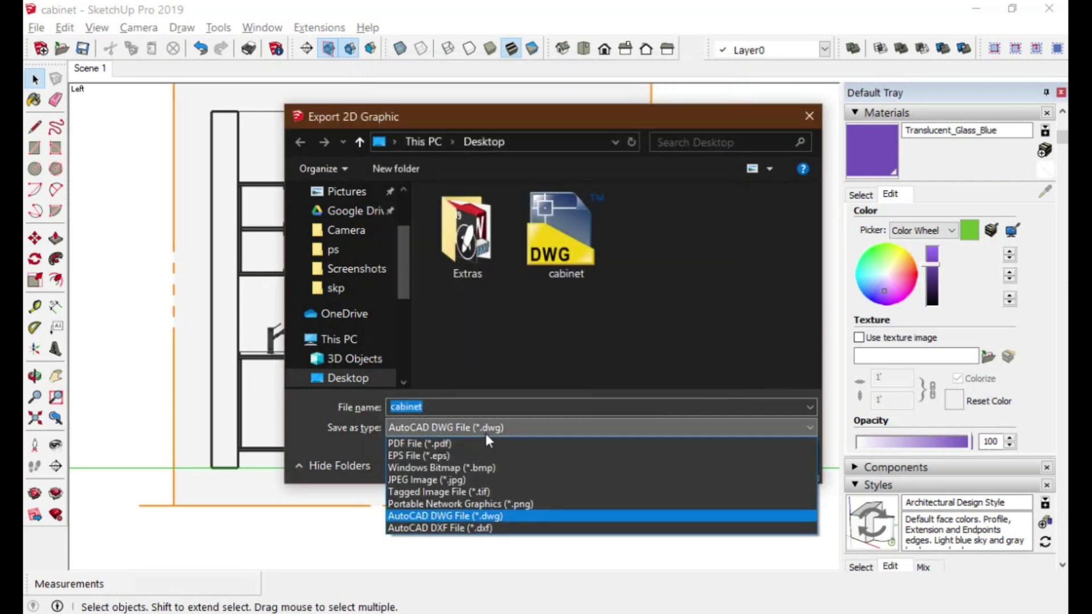
left_click(476, 442)
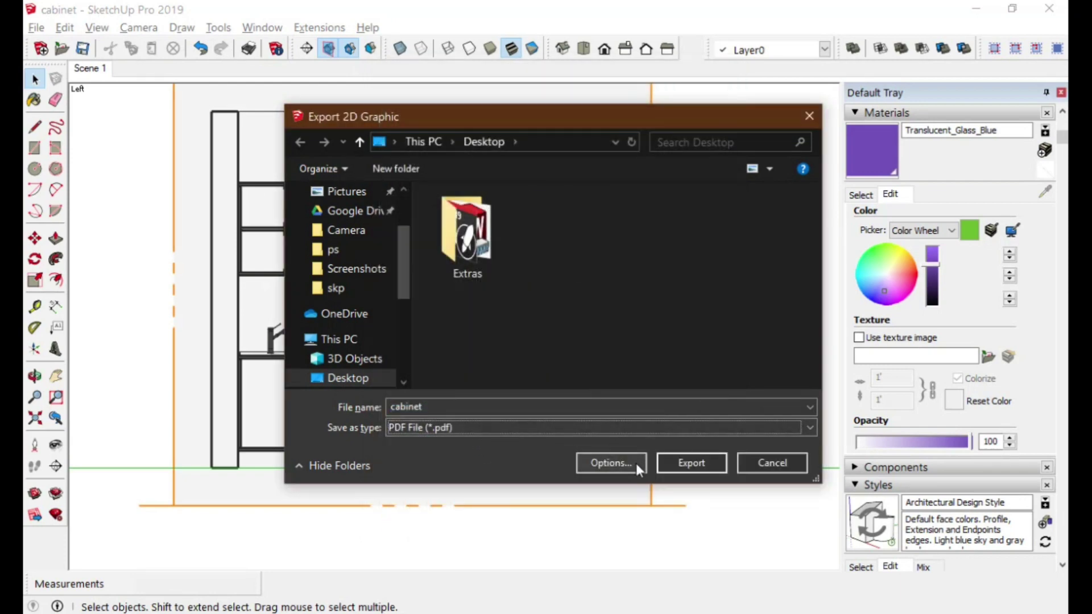
left_click(613, 465)
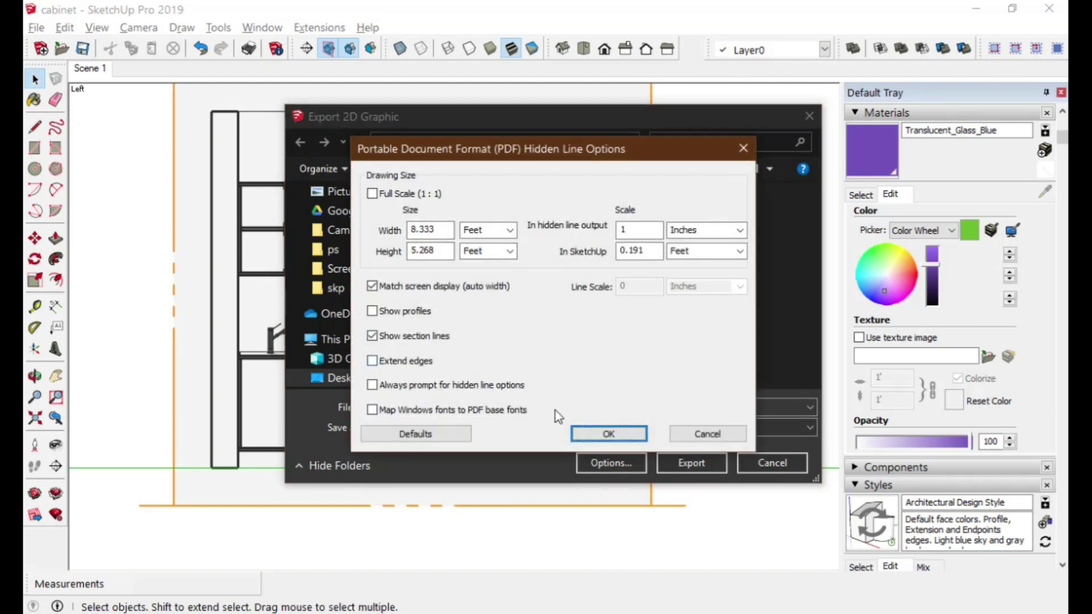
left_click(605, 439)
left_click(683, 465)
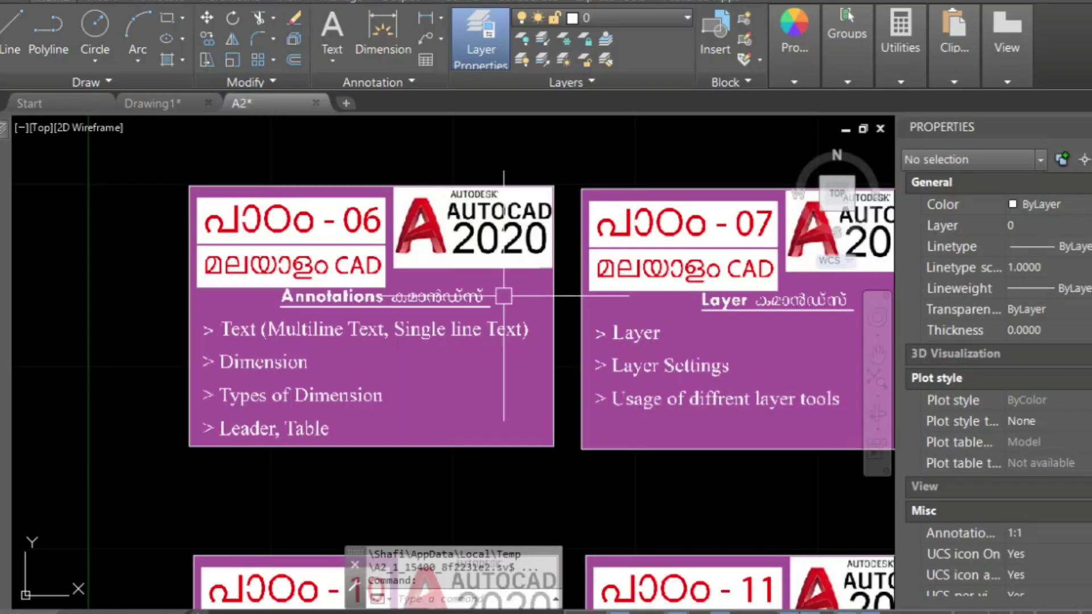
Step: Open cabinet.dwg from the Desktop, continuing past the non-Autodesk DWG warning
scroll(620, 303, "down", 5)
middle_click_drag(375, 326, 685, 328)
scroll(321, 265, "up", 2)
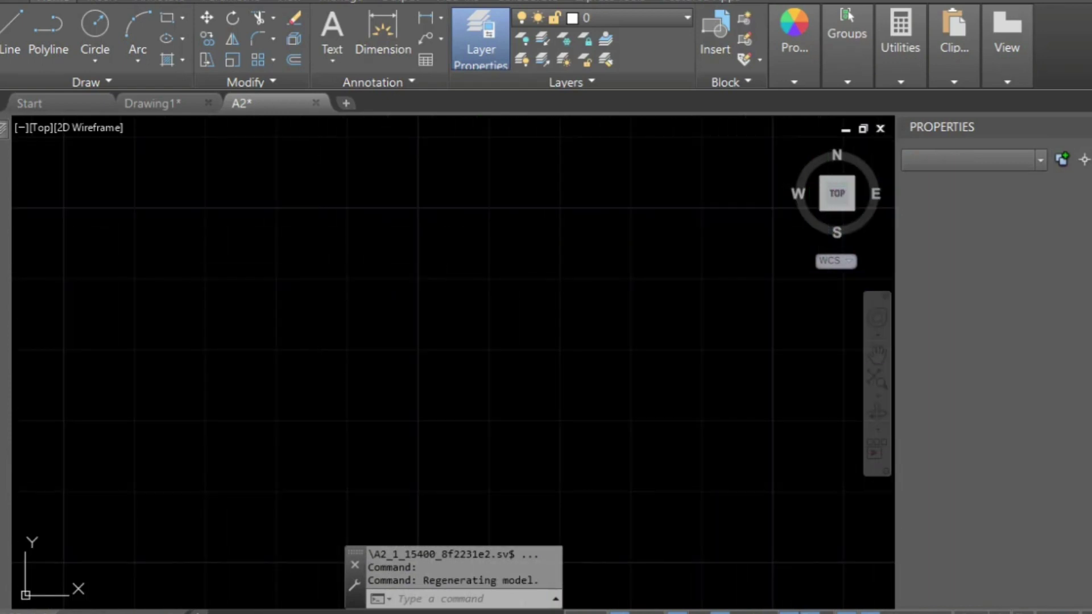
key("ctrl+o")
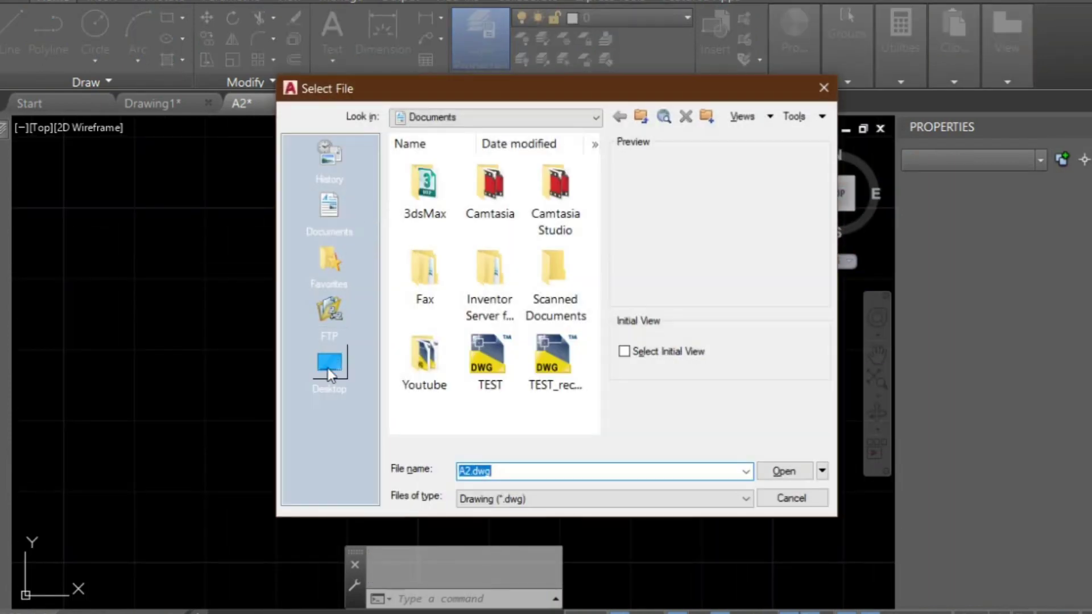
left_click(328, 365)
left_click(440, 371)
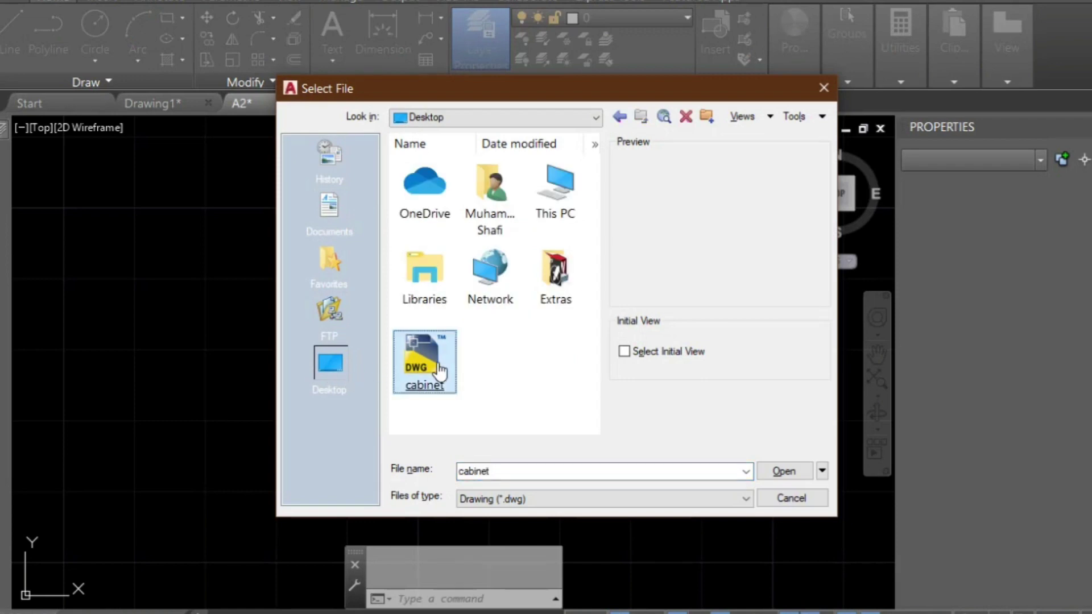
double_click(439, 371)
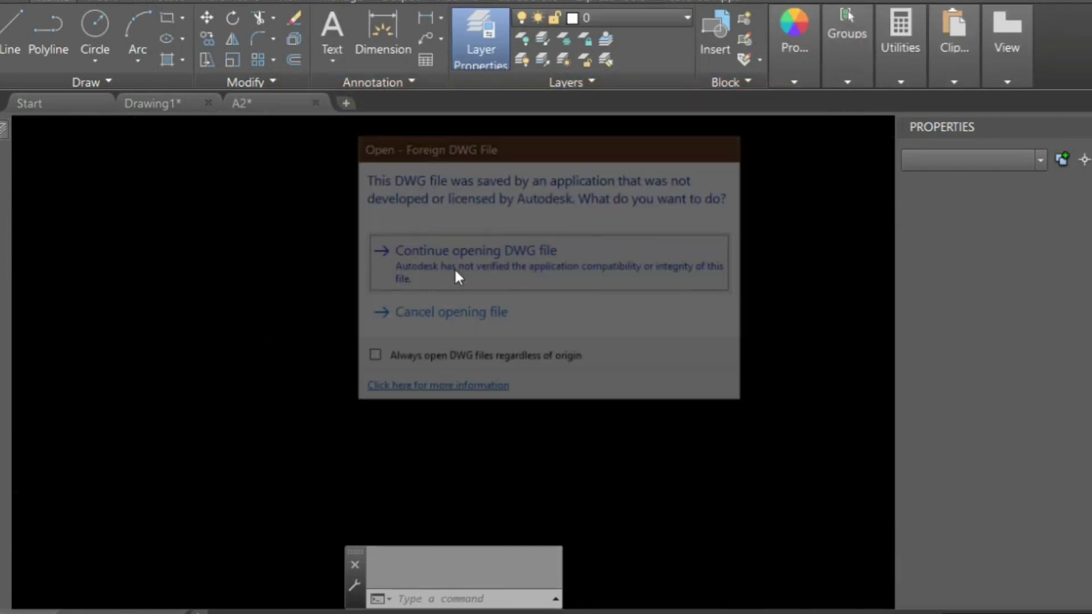
left_click(458, 277)
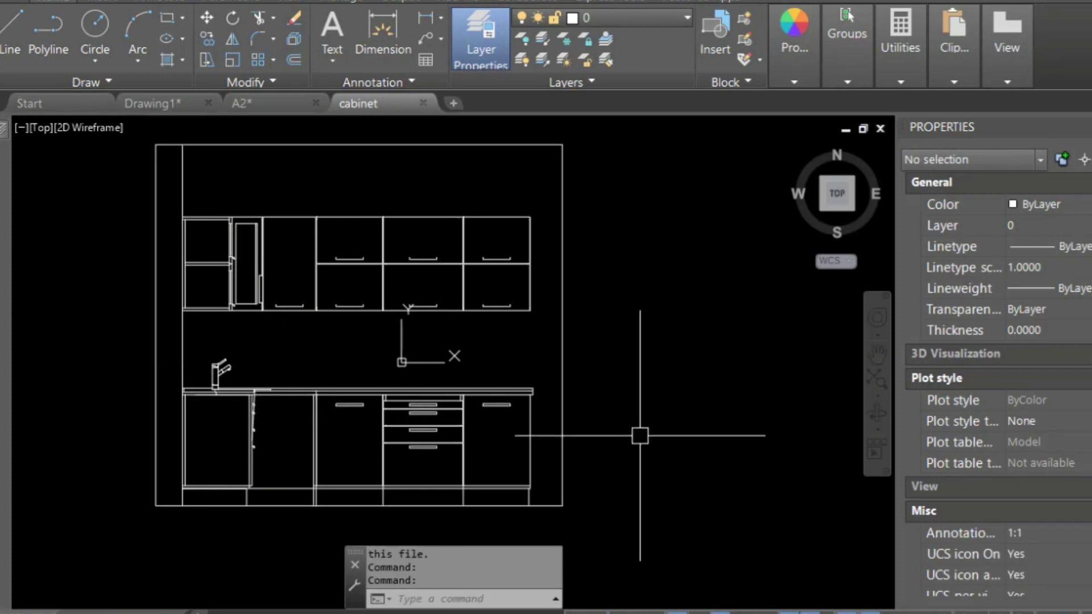
Step: Frame the kitchen elevation linework and browse the available import types
scroll(256, 278, "up", 4)
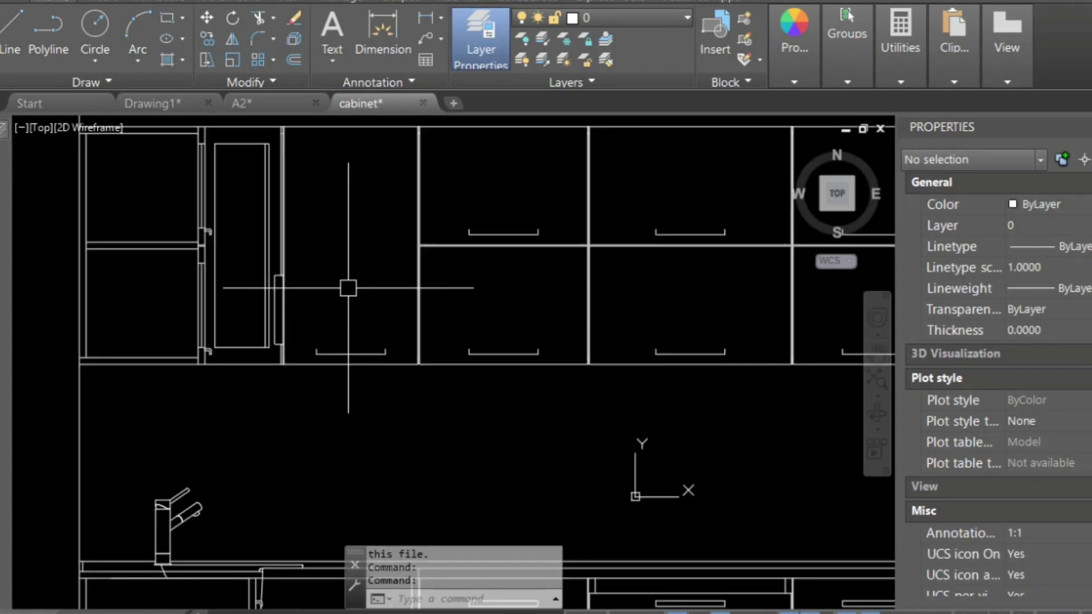
left_click(336, 363)
scroll(355, 327, "down", 5)
key("Escape")
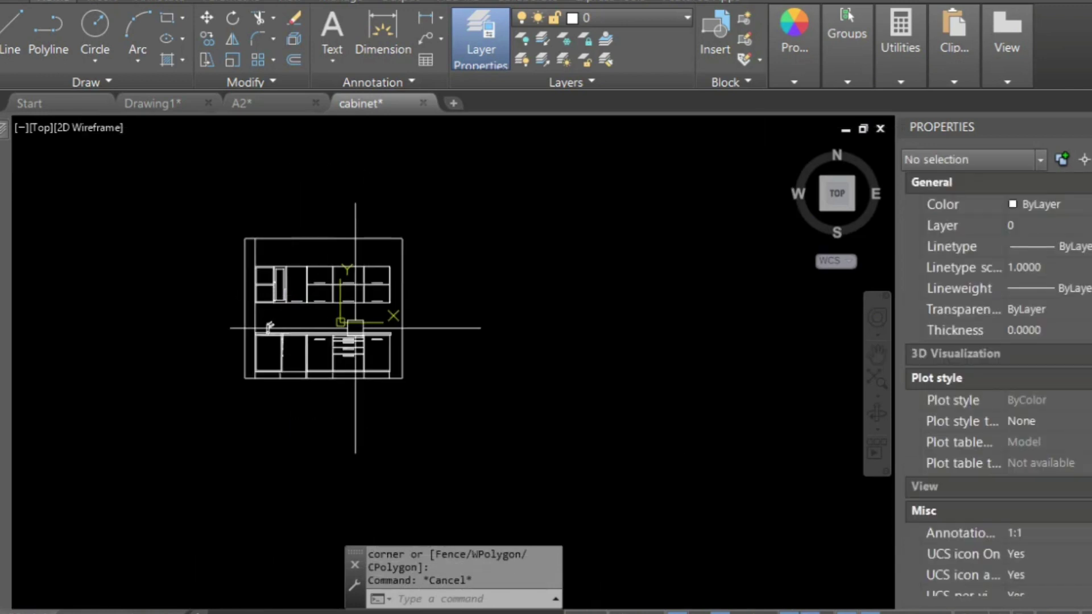
scroll(355, 328, "up", 2)
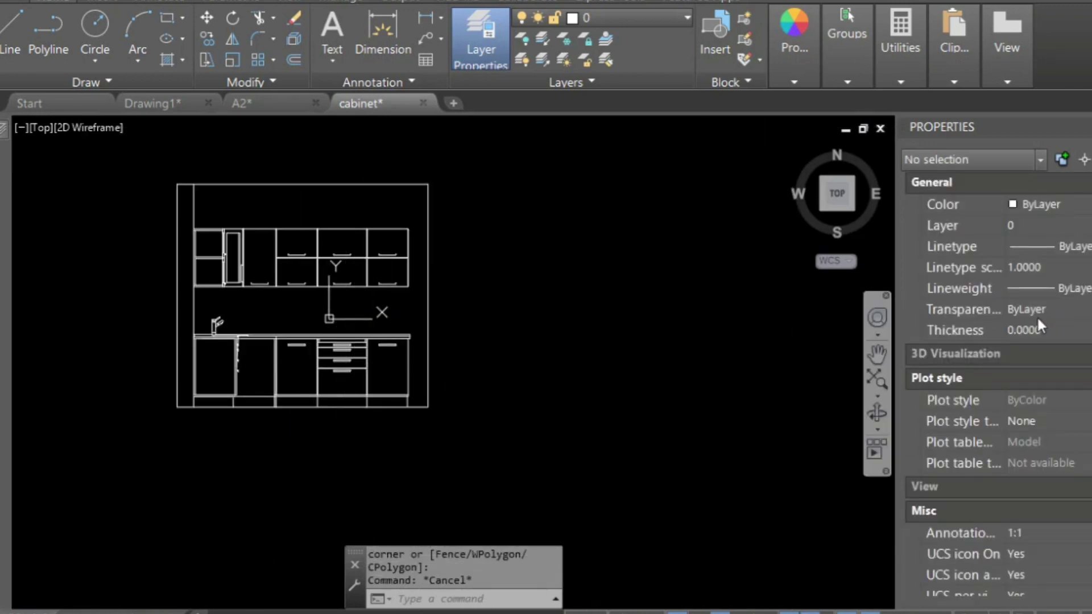
middle_click_drag(592, 325, 561, 338)
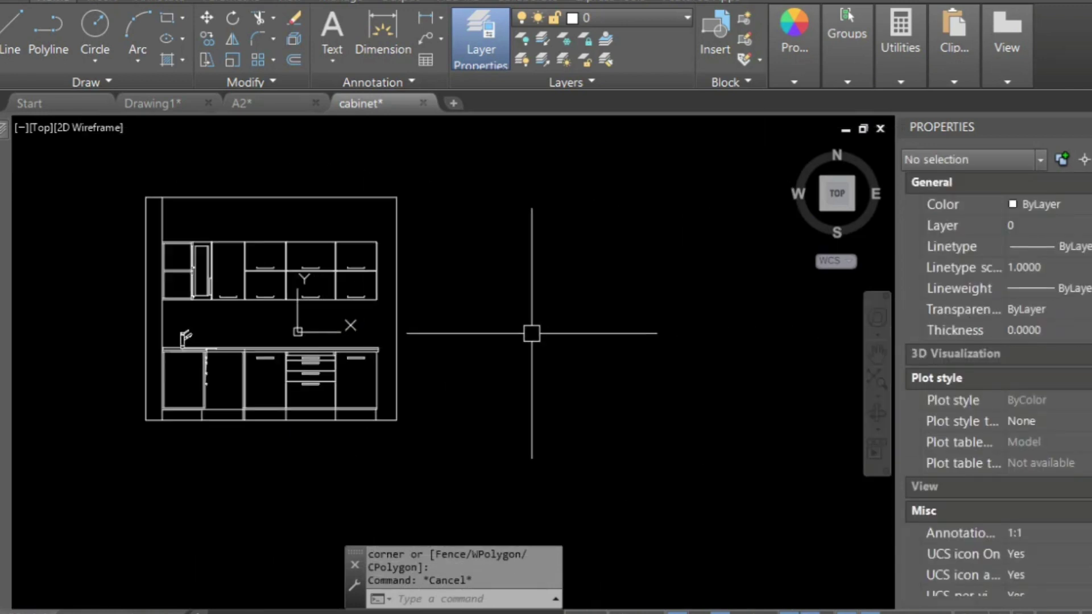
left_click(100, 3)
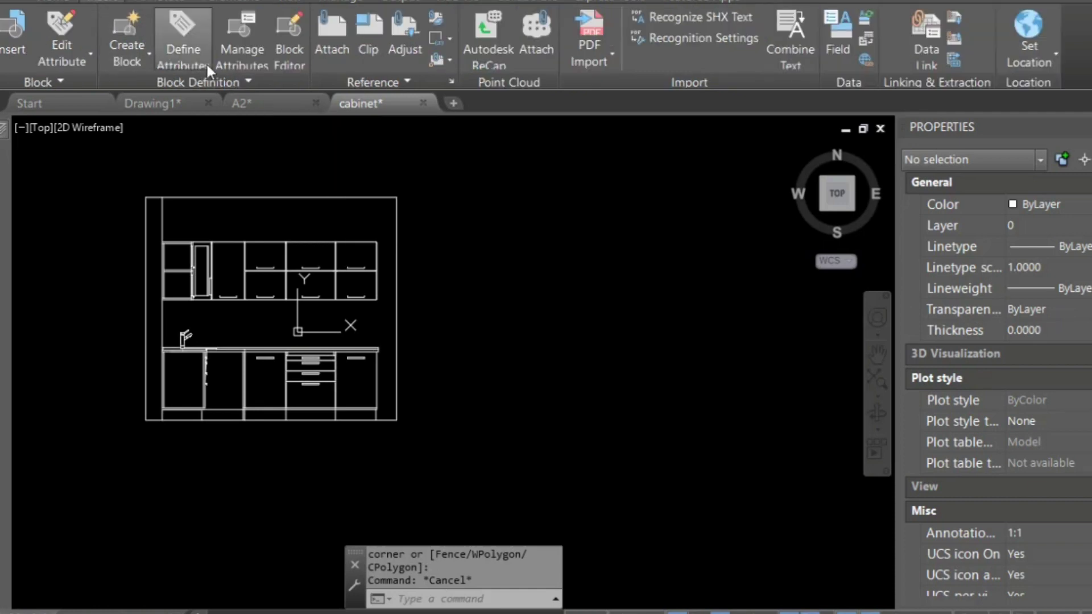
left_click(596, 53)
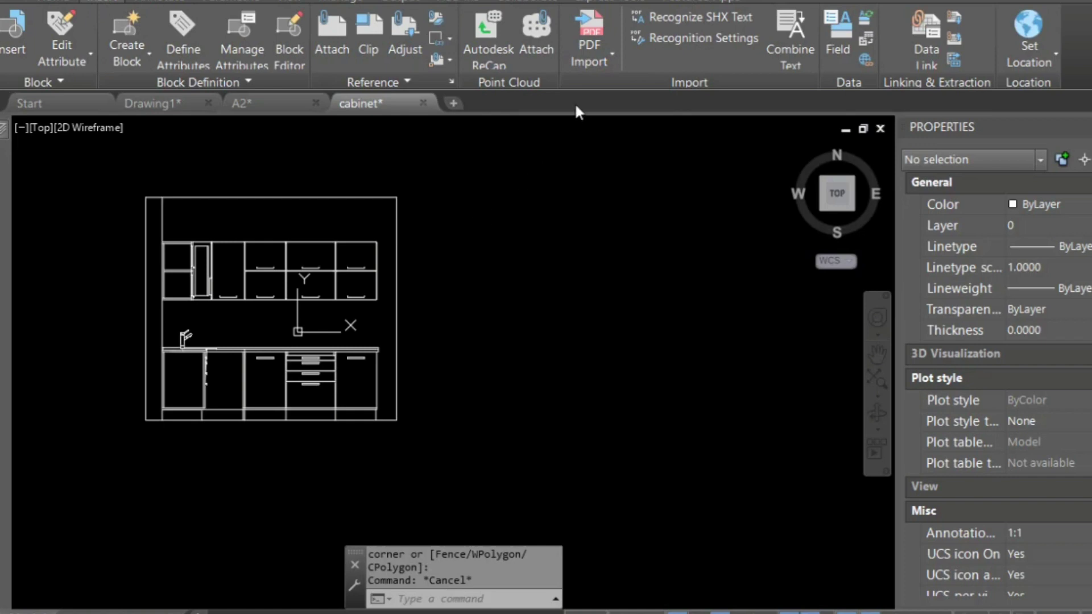
Step: Import cabinet.pdf from the Desktop, accepting the default Import PDF settings
left_click(602, 54)
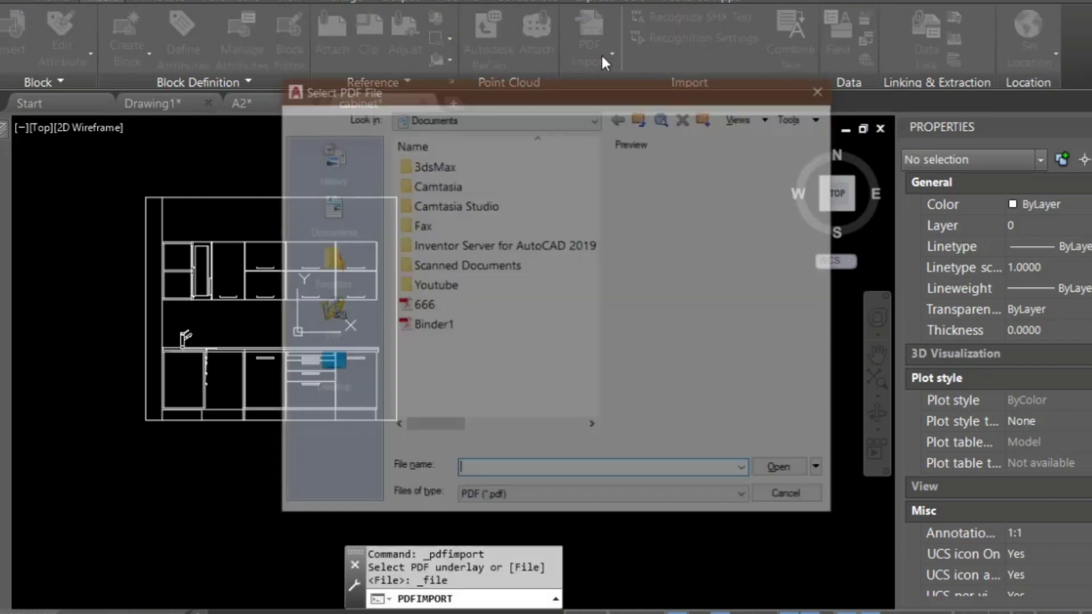
left_click(430, 285)
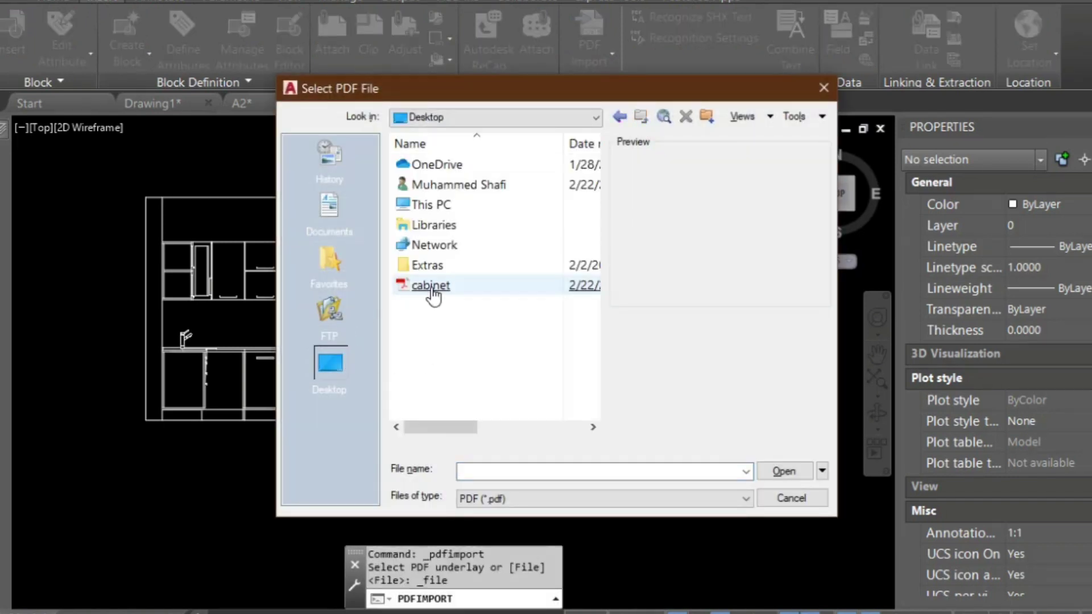
left_click(783, 470)
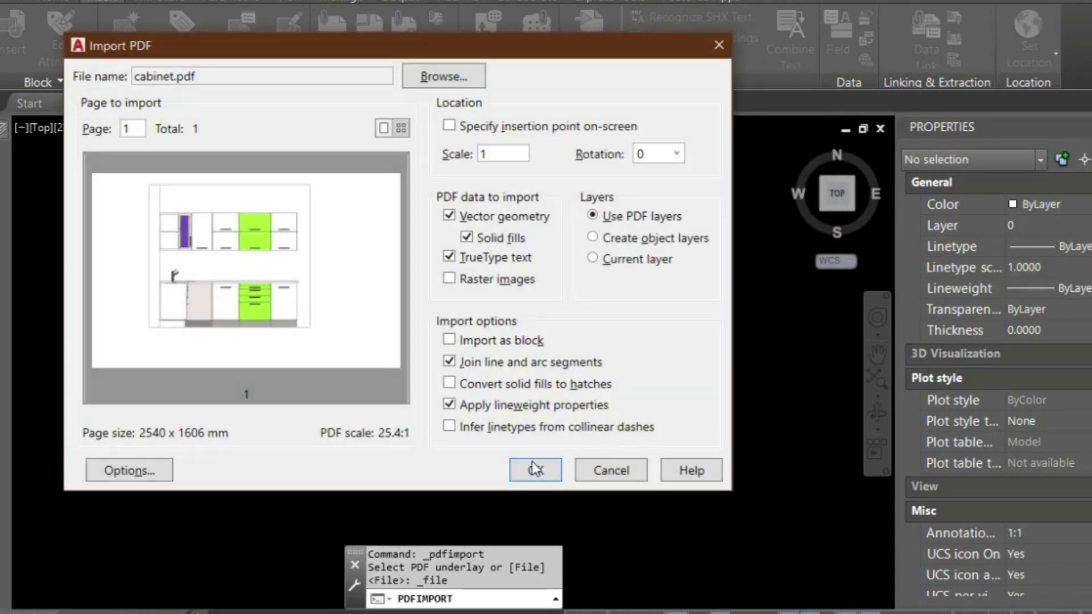
left_click(534, 471)
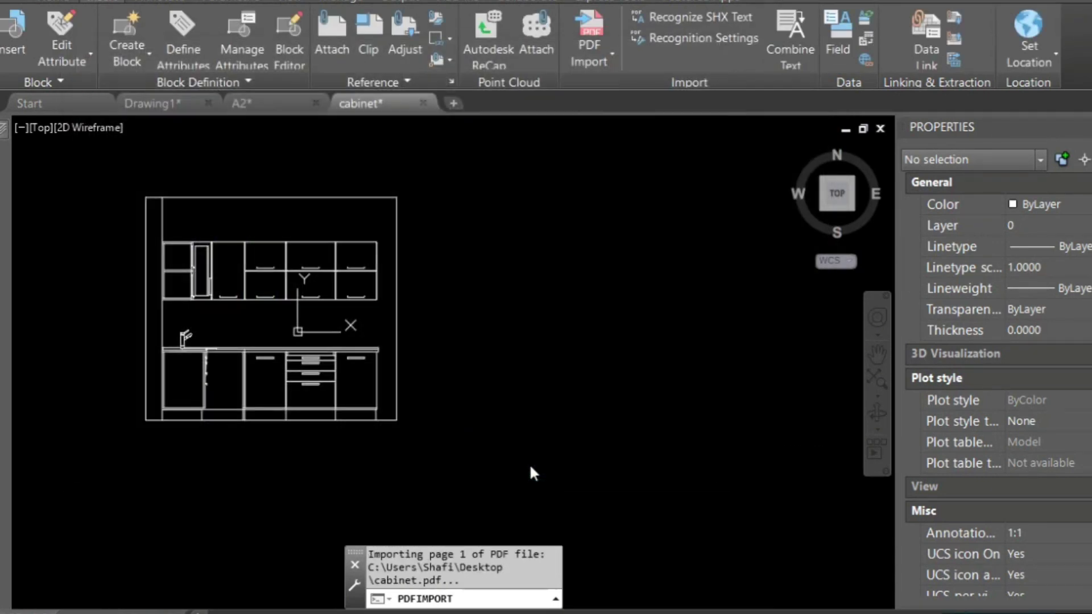
Step: Window-select the large imported background hatch
scroll(318, 301, "down", 5)
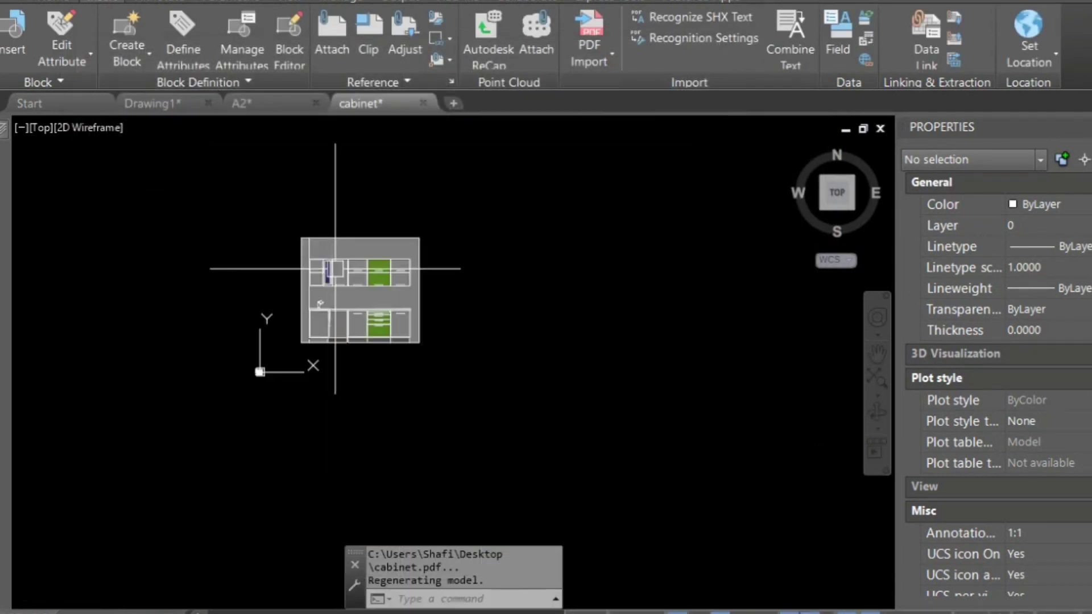
scroll(360, 250, "up", 4)
left_click(372, 235)
left_click(357, 250)
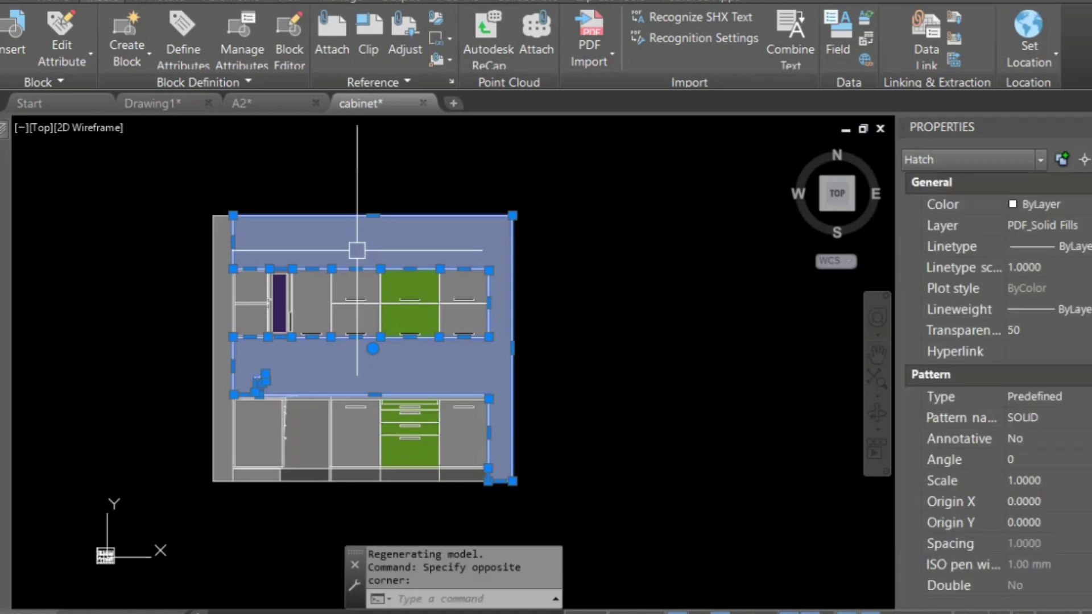
Step: Erase the translucent background hatch from the imported elevation
key("Delete")
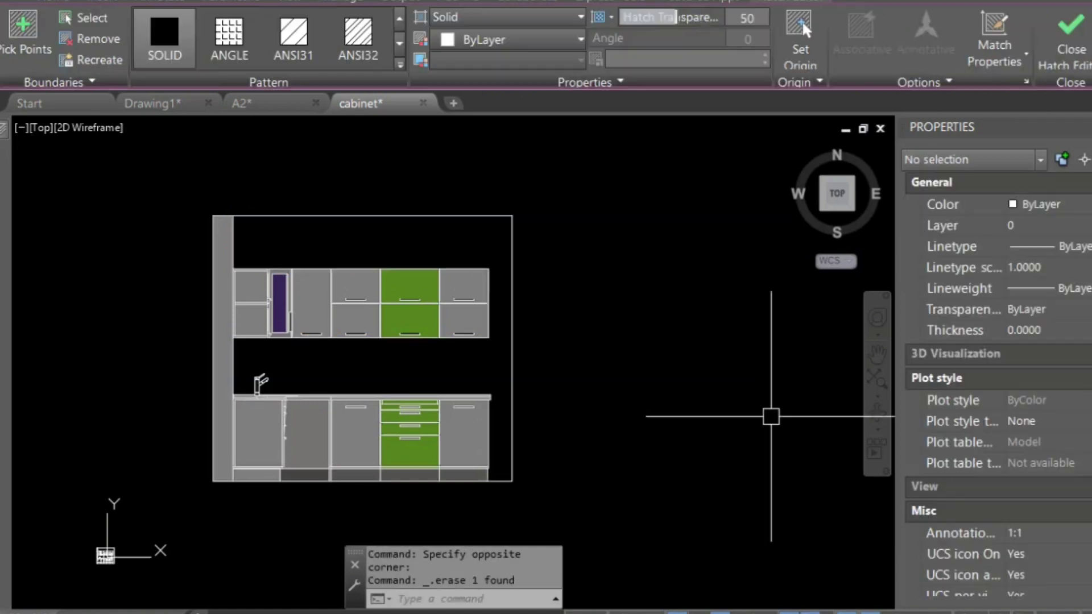
scroll(406, 398, "up", 3)
mouse_move(612, 421)
middle_mouse_down()
mouse_move(807, 312)
mouse_move(546, 419)
middle_mouse_up()
scroll(138, 248, "up", 6)
scroll(443, 324, "down", 5)
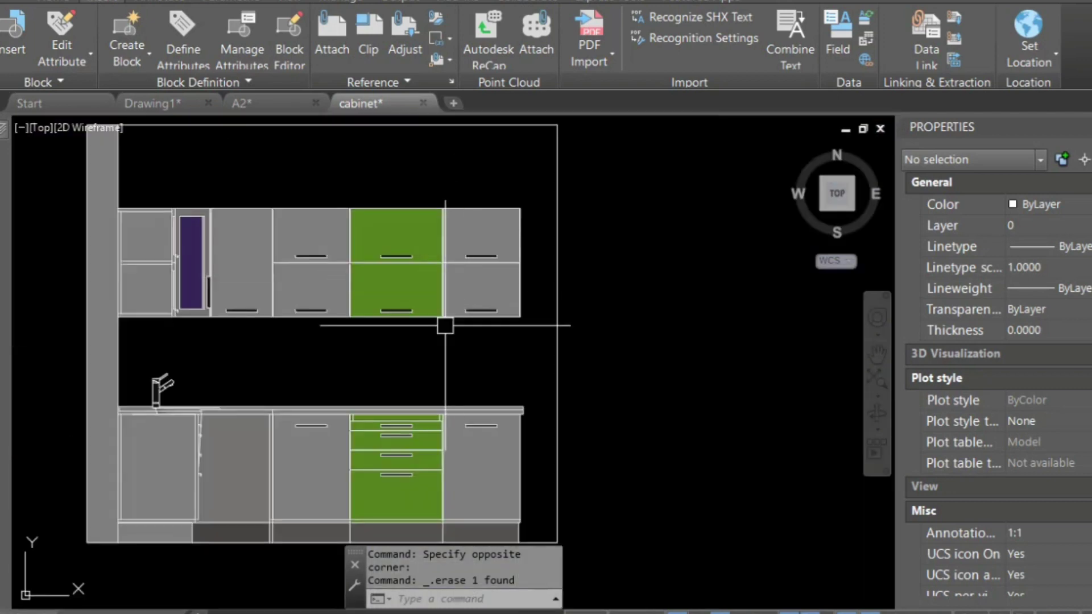
mouse_move(565, 254)
middle_mouse_down()
mouse_move(582, 251)
mouse_move(479, 251)
middle_mouse_up()
Step: Add a 15.1001 DLI linear dimension from the lower-right corner to the countertop, right of the cabinets
type("D")
key("Return")
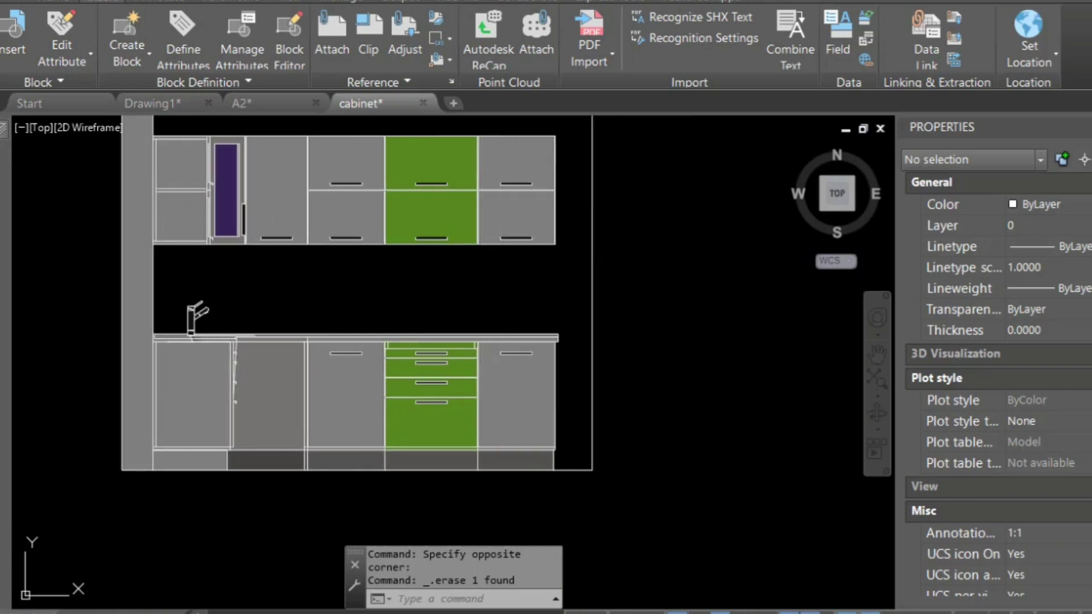
key("Escape")
type("DLI")
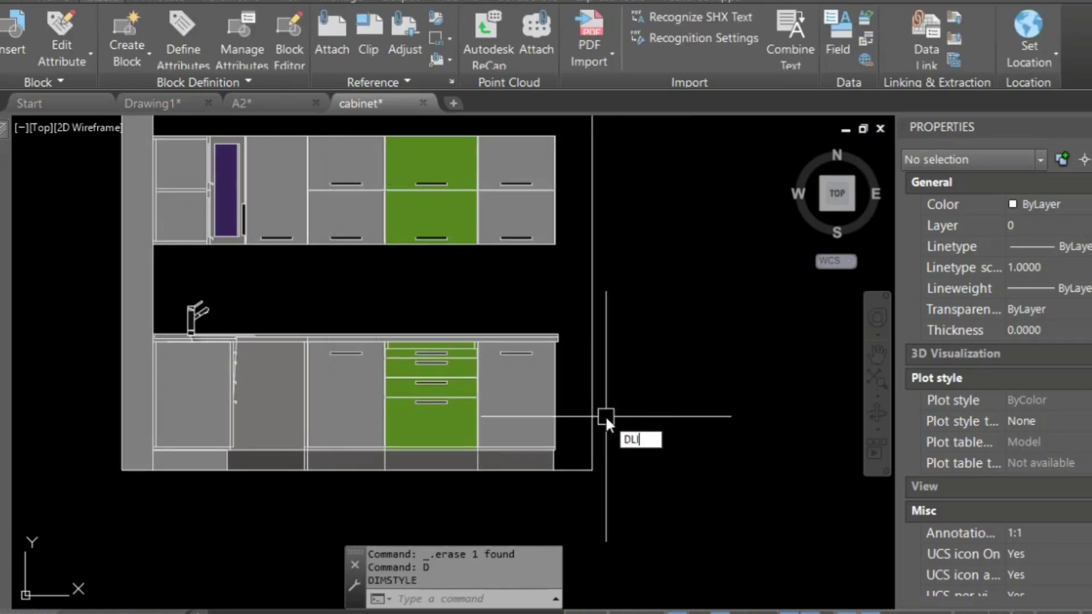
key("Return")
key("Return")
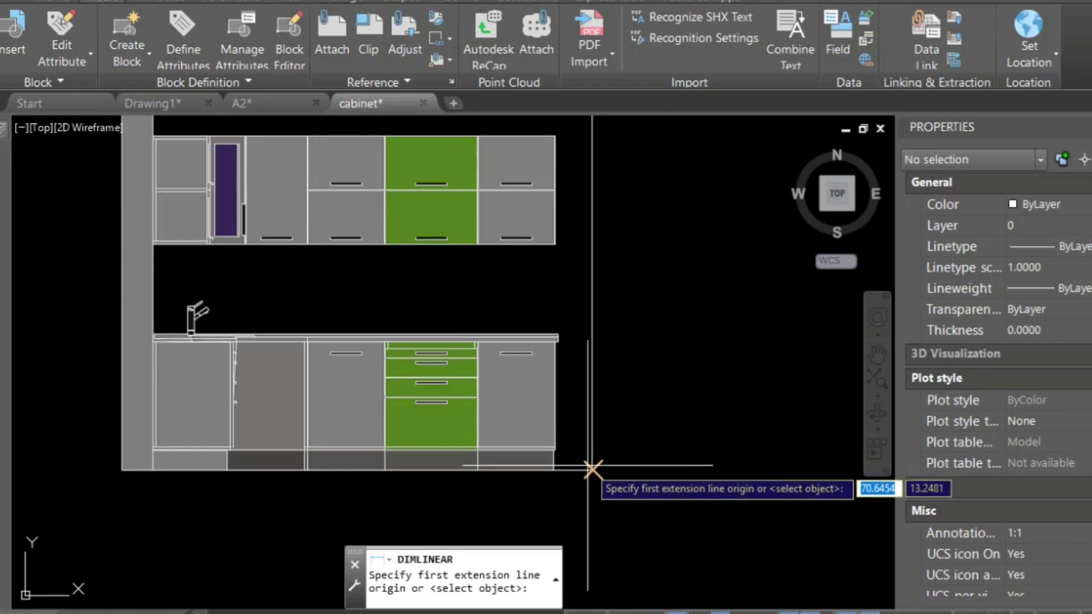
left_click(592, 469)
left_click(555, 338)
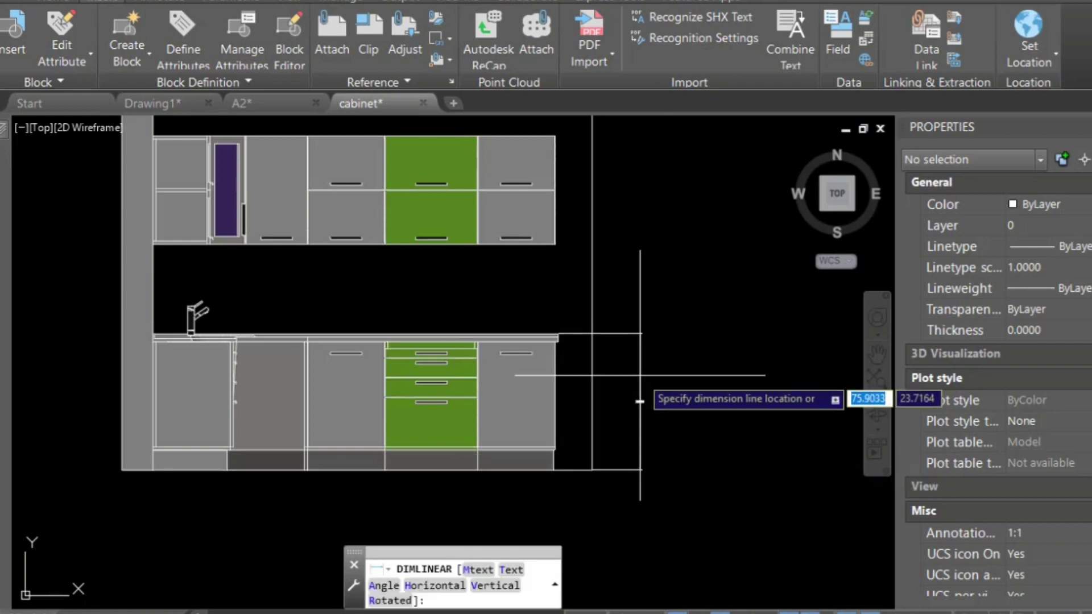
left_click(575, 402)
scroll(574, 402, "up", 3)
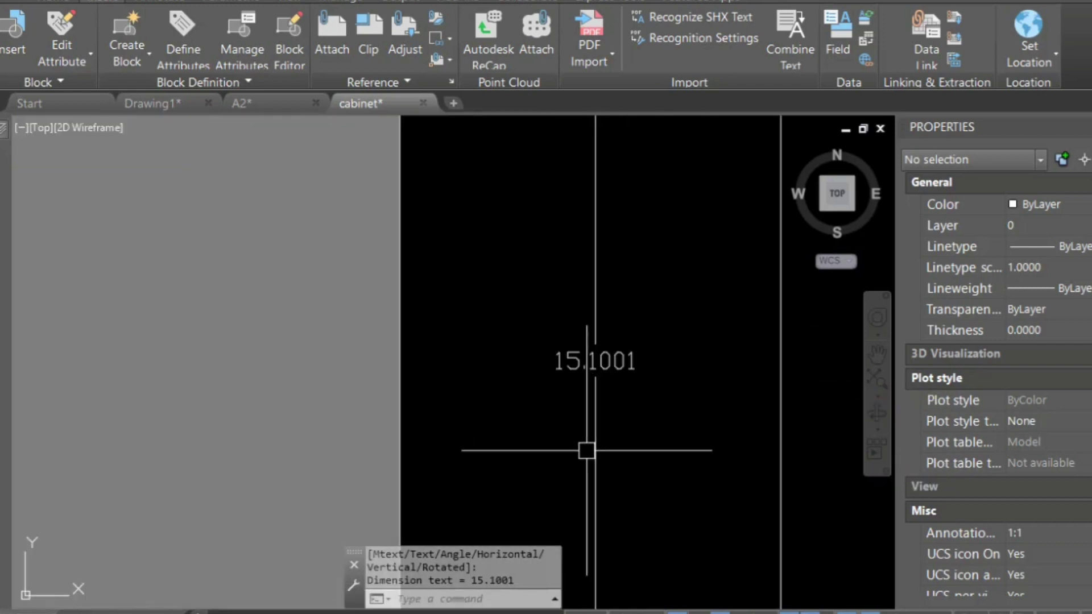
scroll(605, 434, "down", 8)
key("Escape")
scroll(619, 391, "up", 2)
middle_click_drag(617, 391, 544, 386)
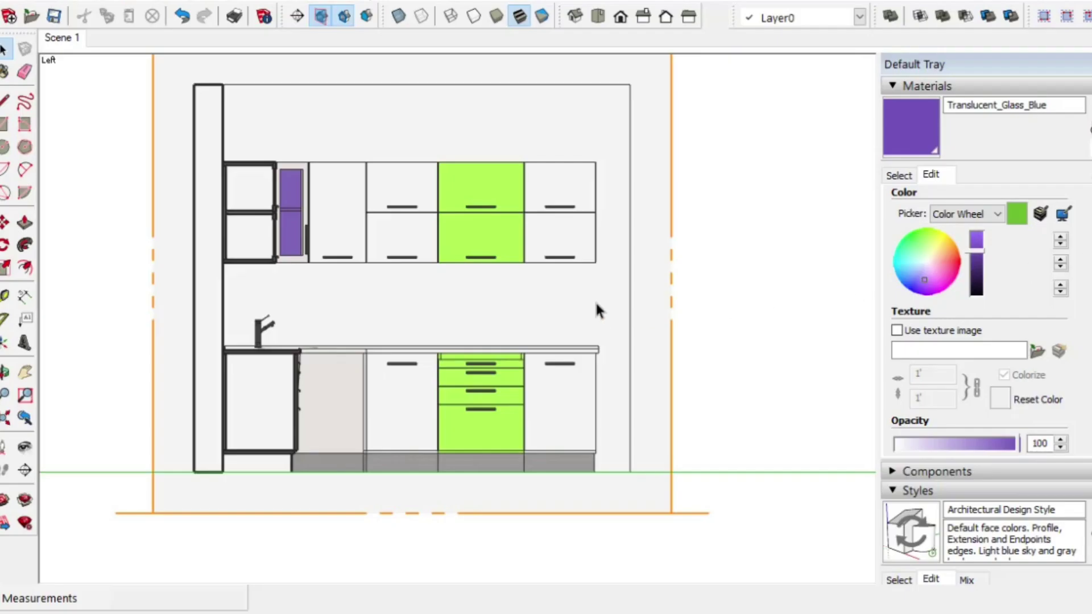
Step: Orbit the kitchen into a perspective 3D view and frame it
key("o")
left_click_drag(595, 312, 511, 419)
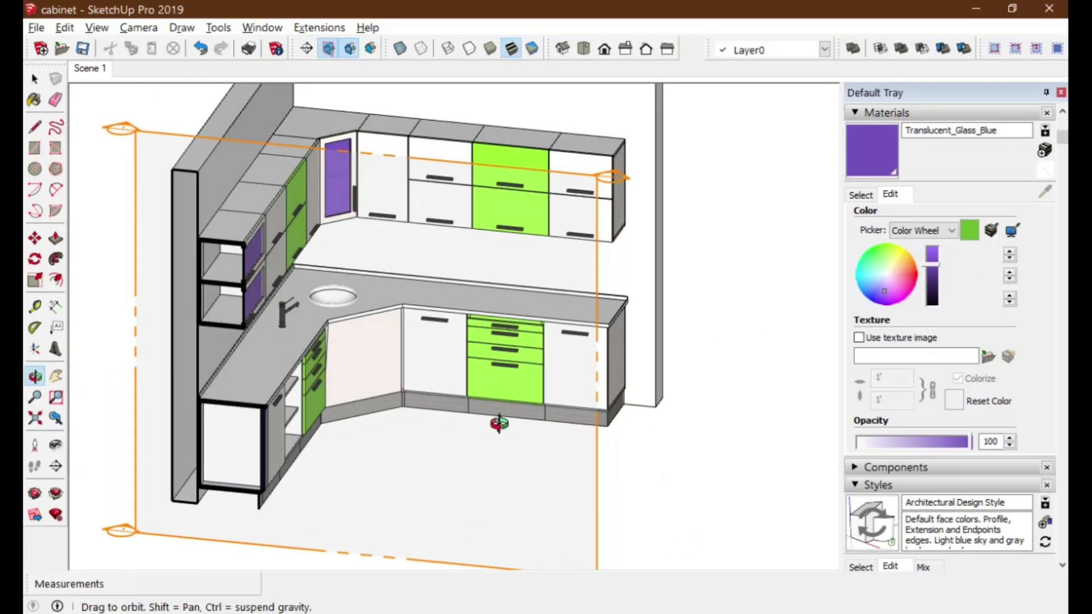
key("v")
scroll(462, 368, "up", 2)
middle_click_drag(448, 358, 428, 409, "shift")
scroll(426, 284, "up", 5)
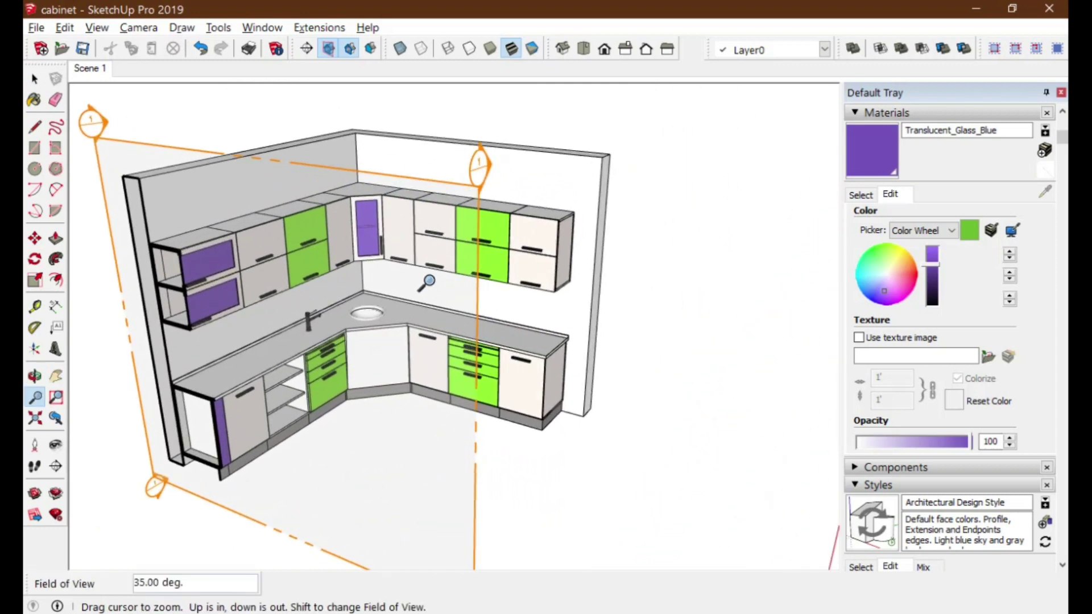
key("h")
left_click_drag(428, 280, 438, 314)
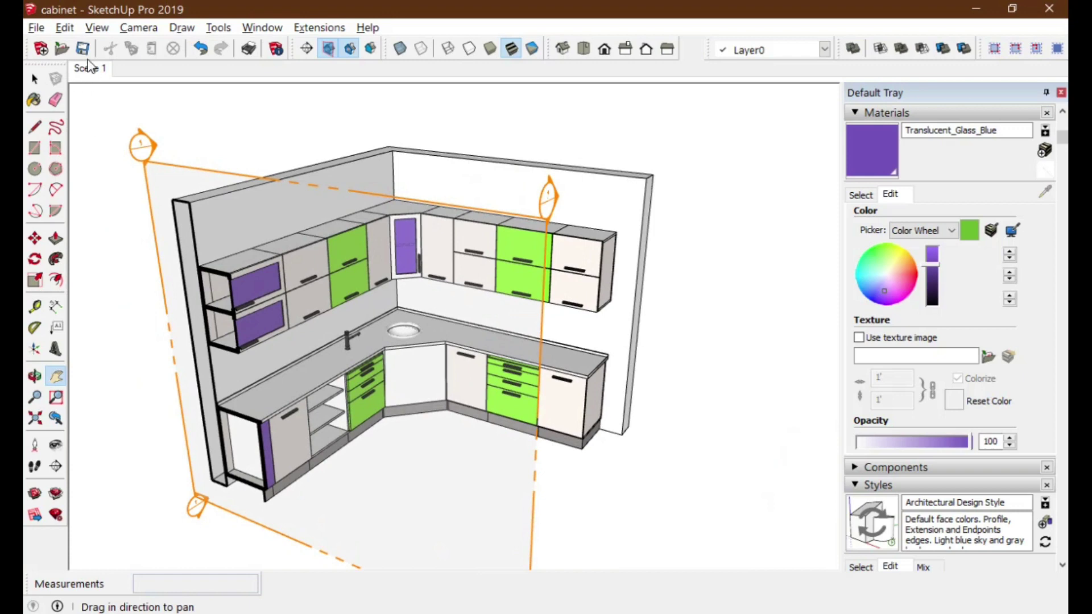
Step: Look through the File > Export options, then close the menu without exporting
left_click(36, 28)
mouse_move(95, 299)
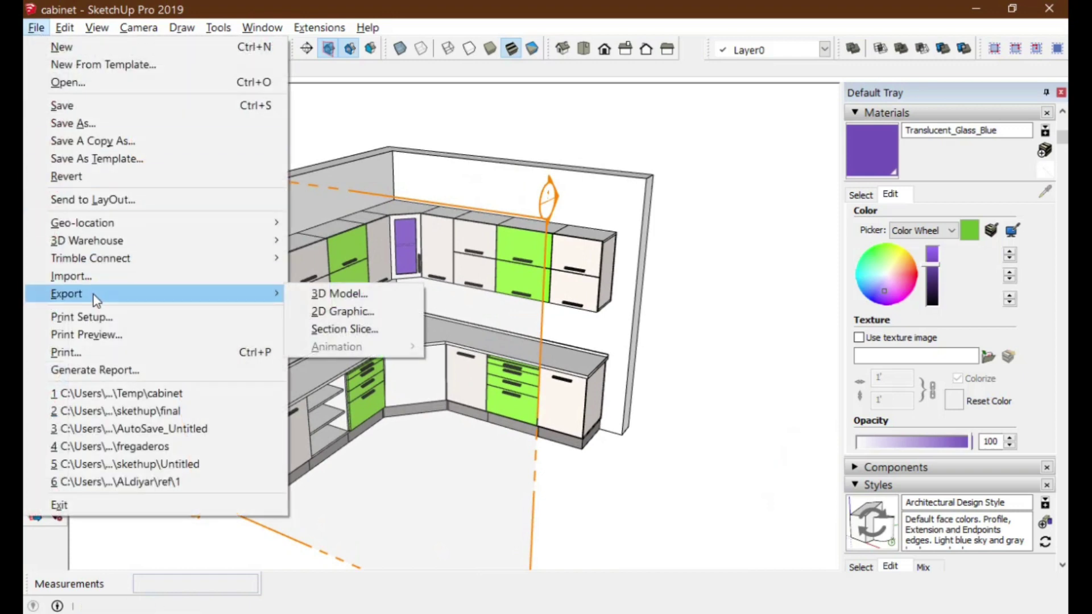
left_click(701, 263)
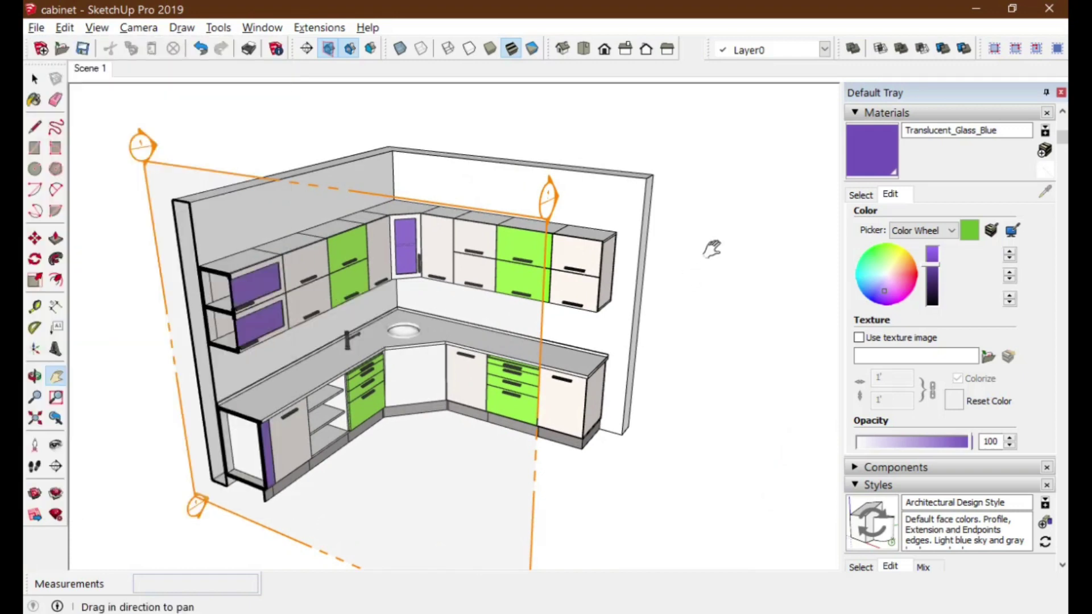